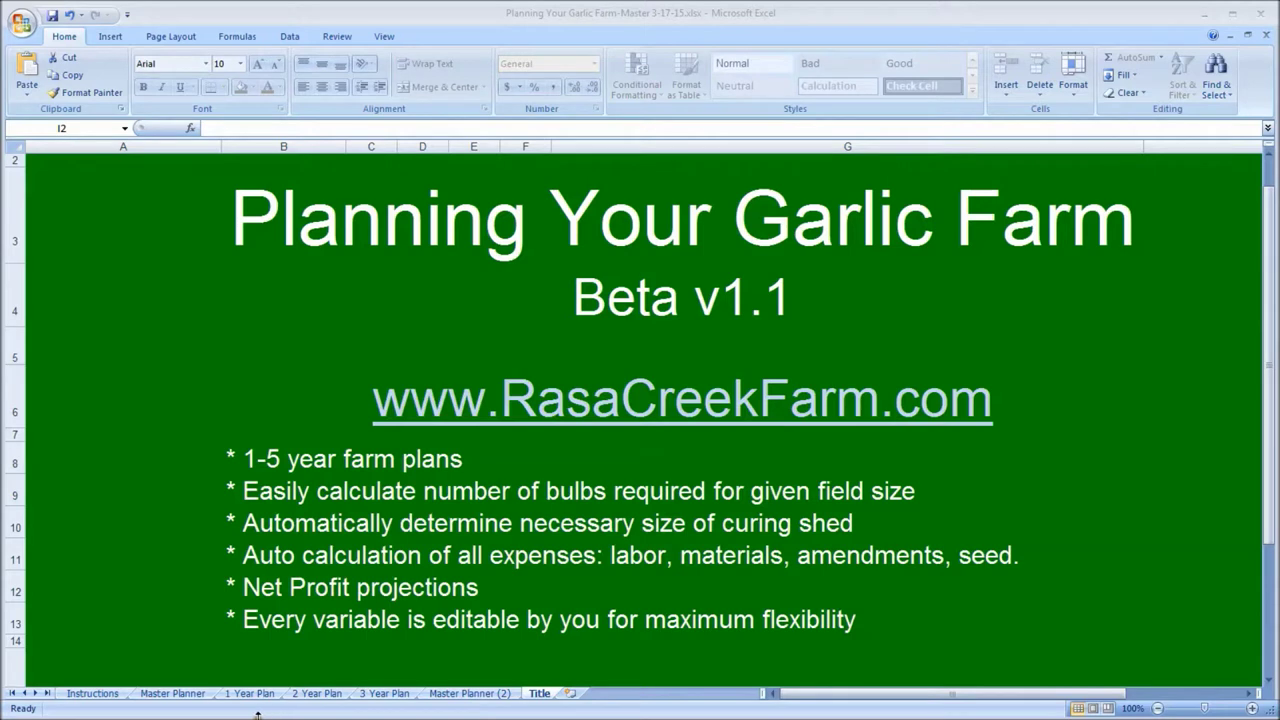
Minimize the garlic farm workbook to reveal the Rasa Creek Farm Plan Your Garlic Farm page
{"action": "left_click", "coordinate": [1204, 14]}
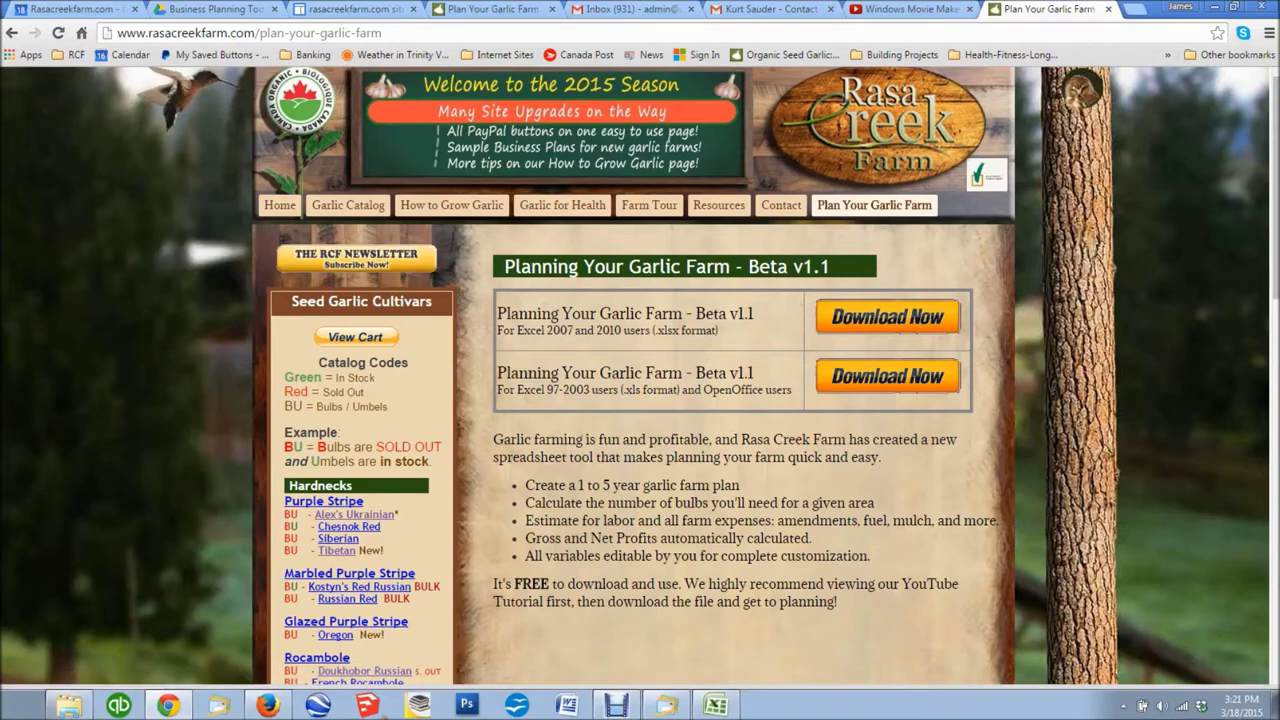
{"action": "left_click", "coordinate": [715, 705]}
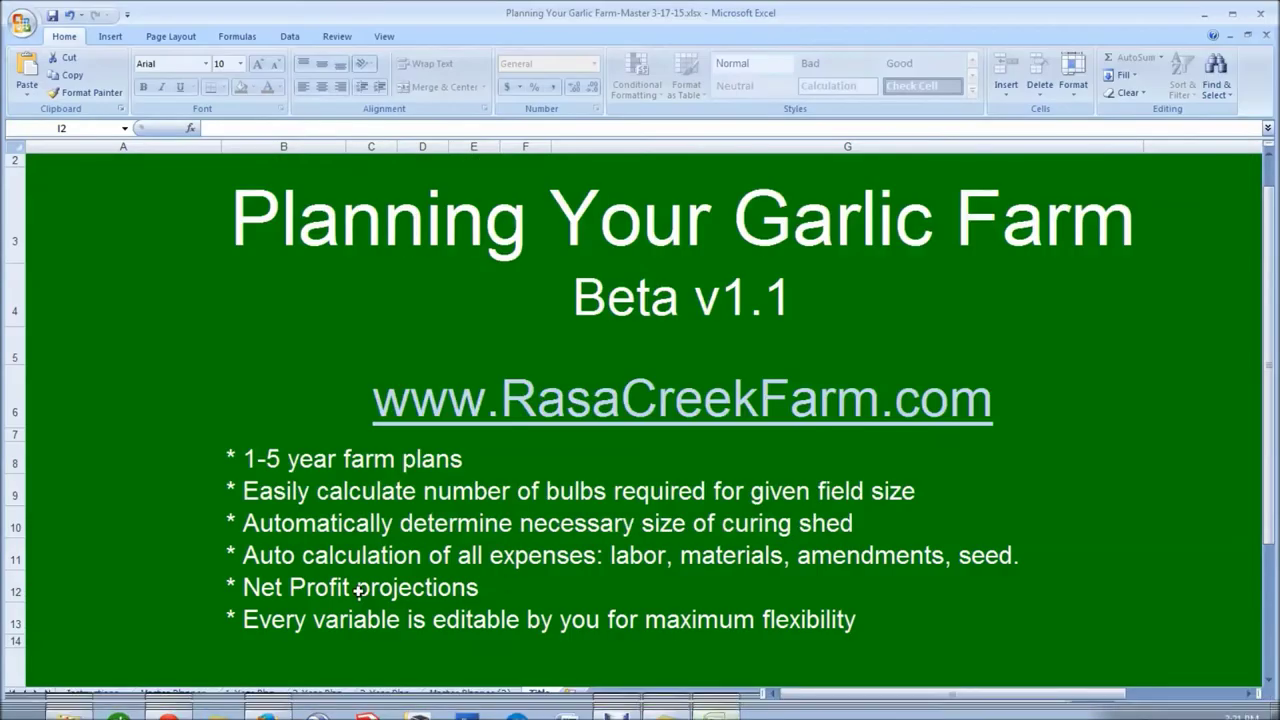
Bring the Planning Your Garlic Farm-Master workbook forward on the Instructions sheet, scrolled to row 1
{"action": "left_click", "coordinate": [98, 695]}
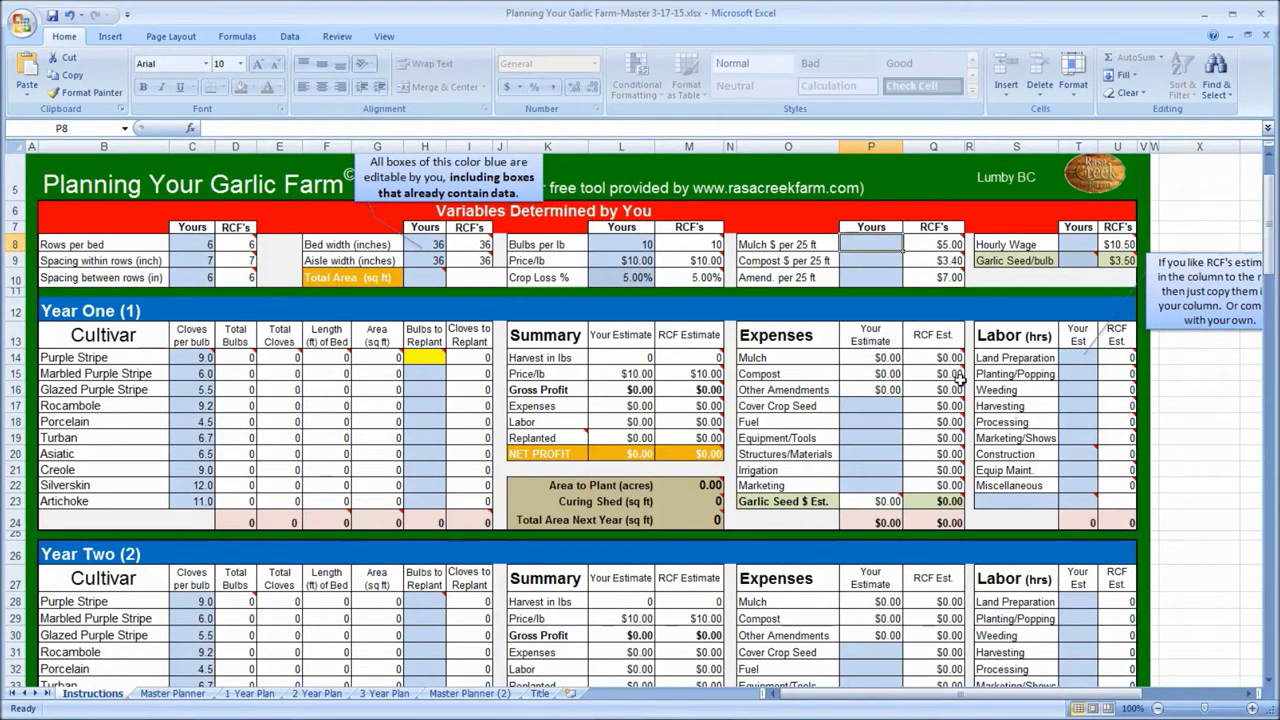
{"action": "left_click", "coordinate": [1263, 234]}
{"action": "scroll", "coordinate": [1263, 234], "scroll_direction": "up", "scroll_amount": 2}
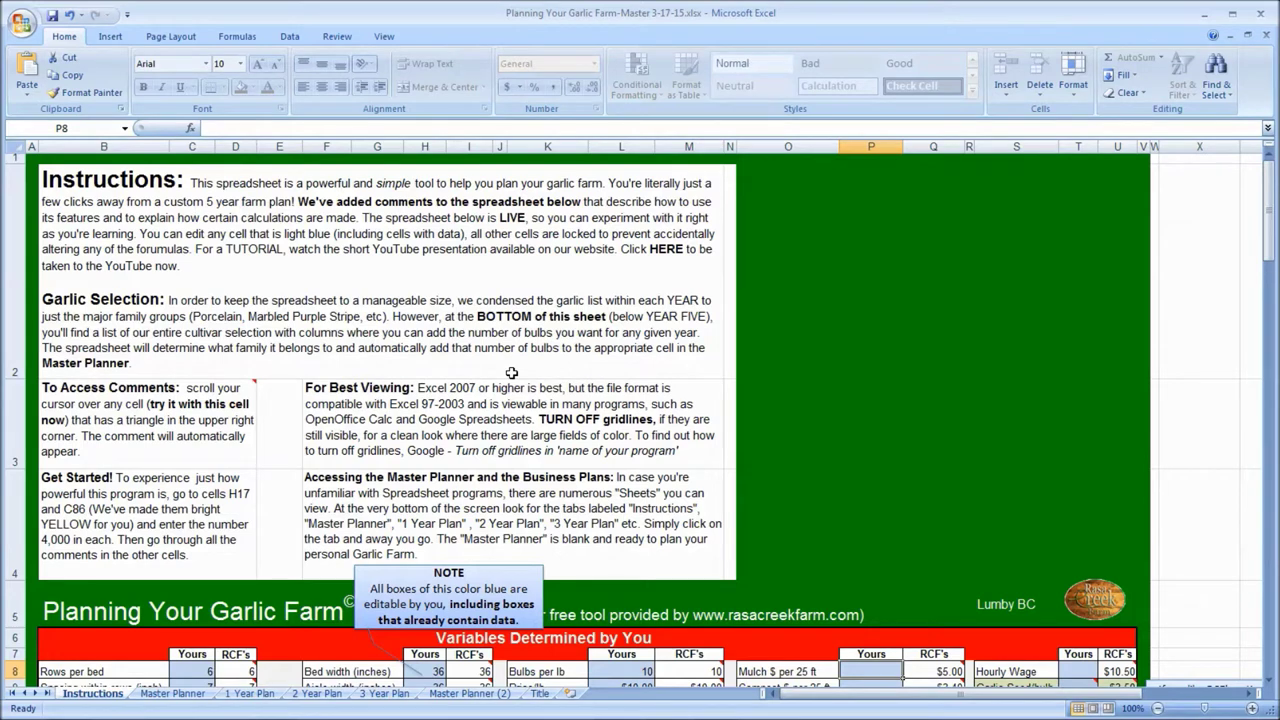
{"action": "mouse_move", "coordinate": [252, 400]}
Scroll the Instructions sheet down to the Year One and Year Two tables, reading cell comments
{"action": "left_click_drag", "start_coordinate": [1272, 215], "coordinate": [1272, 222]}
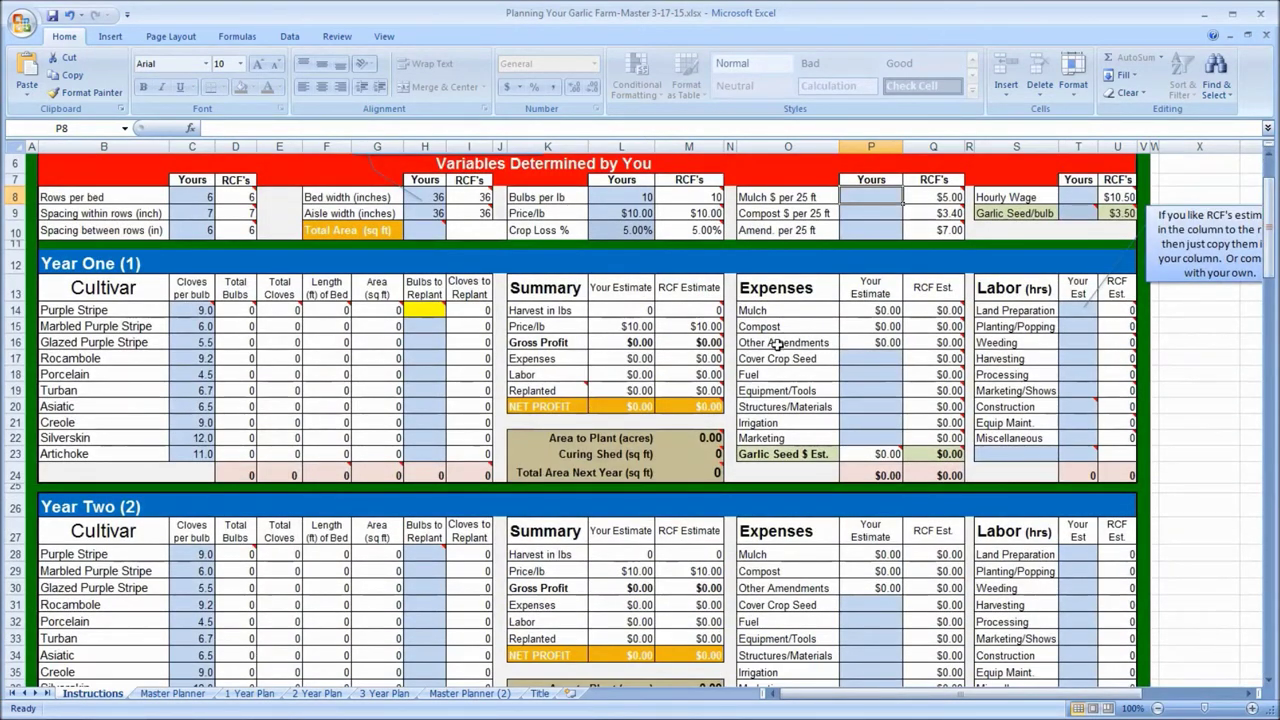
{"action": "mouse_move", "coordinate": [714, 335]}
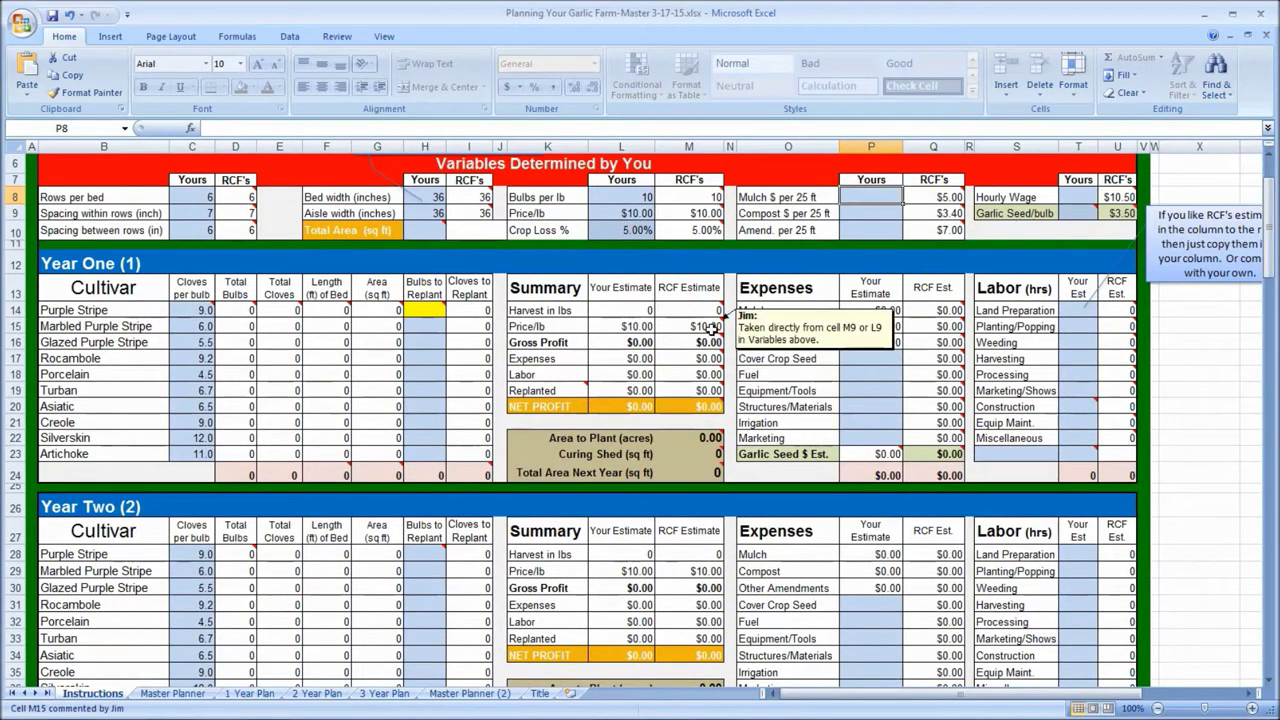
{"action": "mouse_move", "coordinate": [706, 312]}
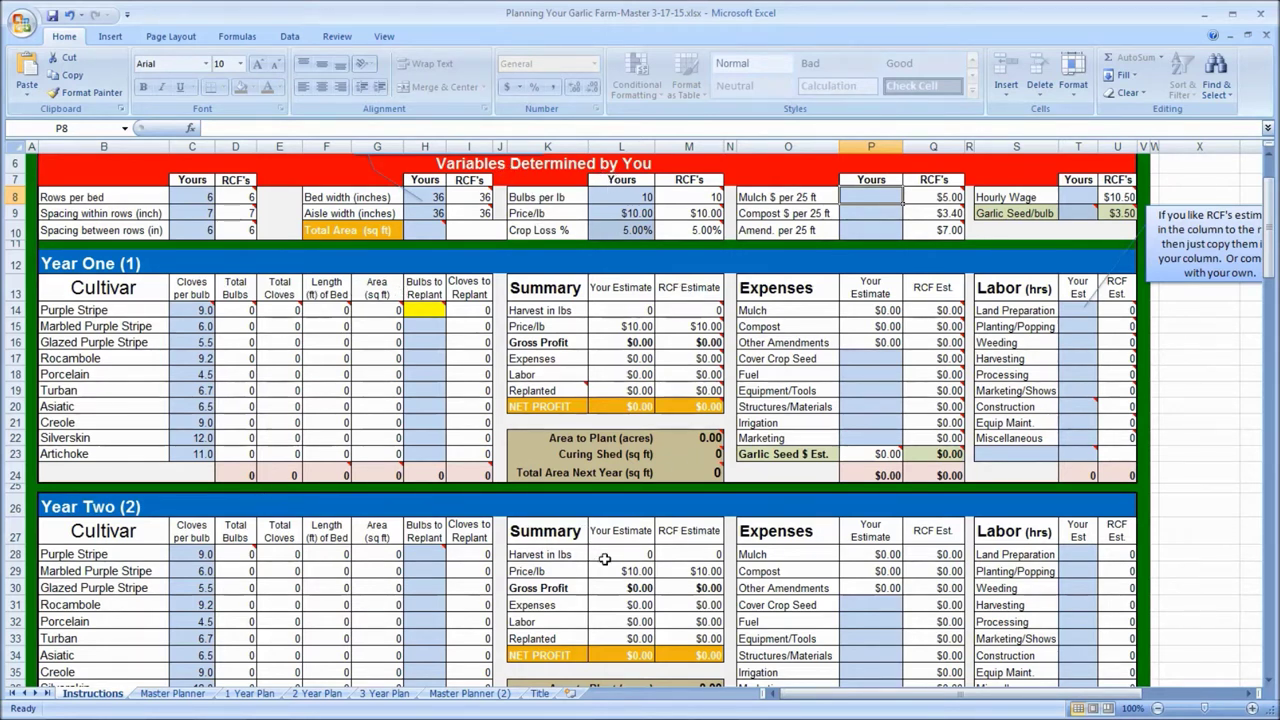
{"action": "left_click_drag", "start_coordinate": [1270, 225], "coordinate": [1270, 238]}
{"action": "left_click_drag", "start_coordinate": [1272, 330], "coordinate": [1272, 472]}
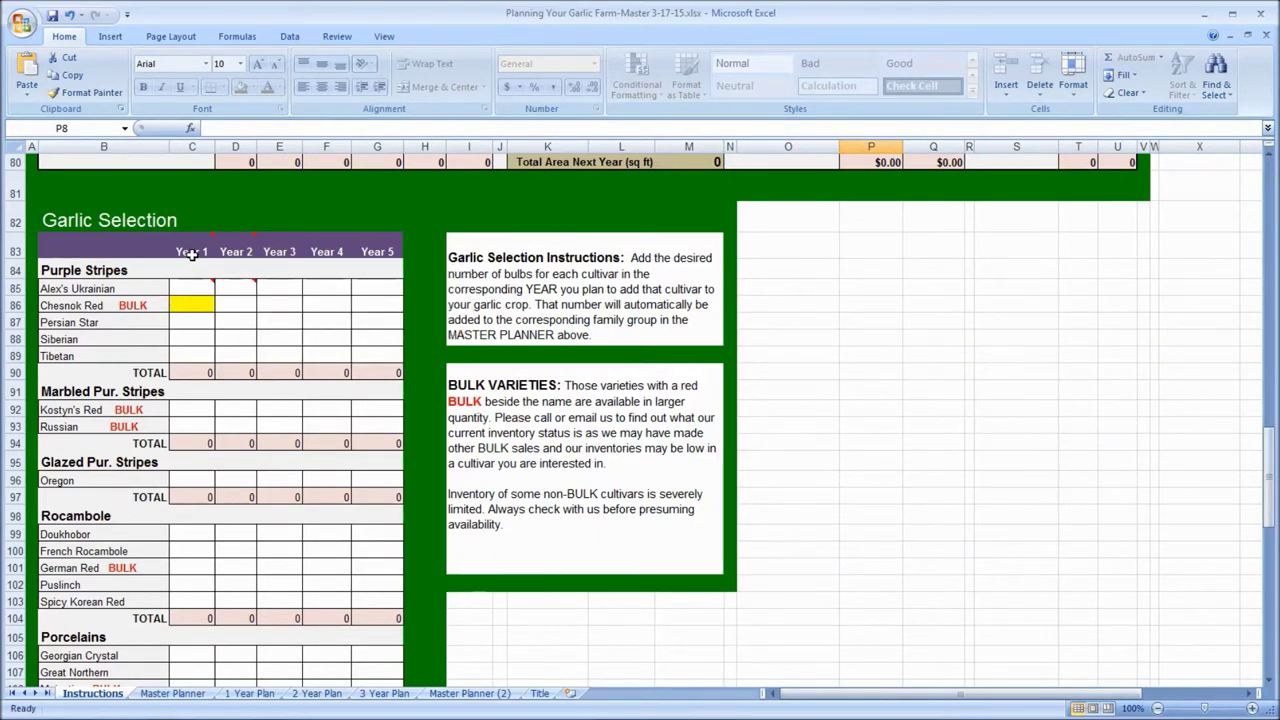
{"action": "mouse_move", "coordinate": [190, 288]}
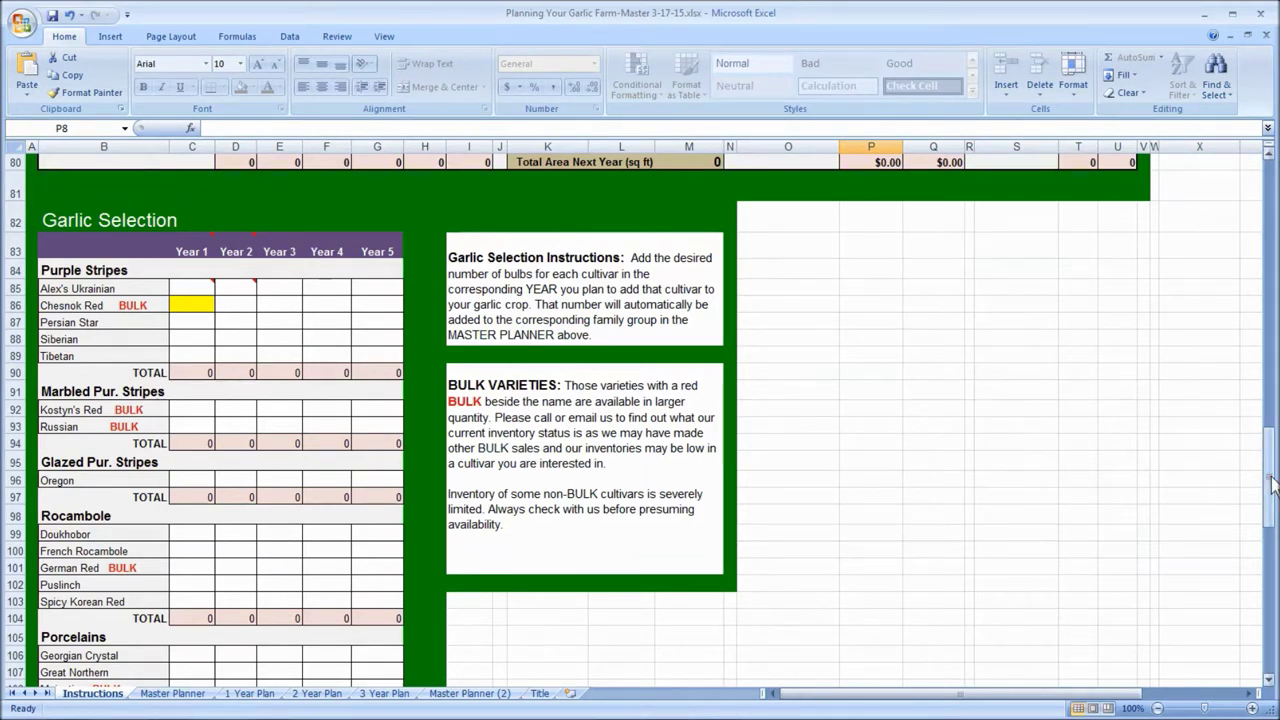
{"action": "left_click_drag", "start_coordinate": [1272, 484], "coordinate": [1272, 444]}
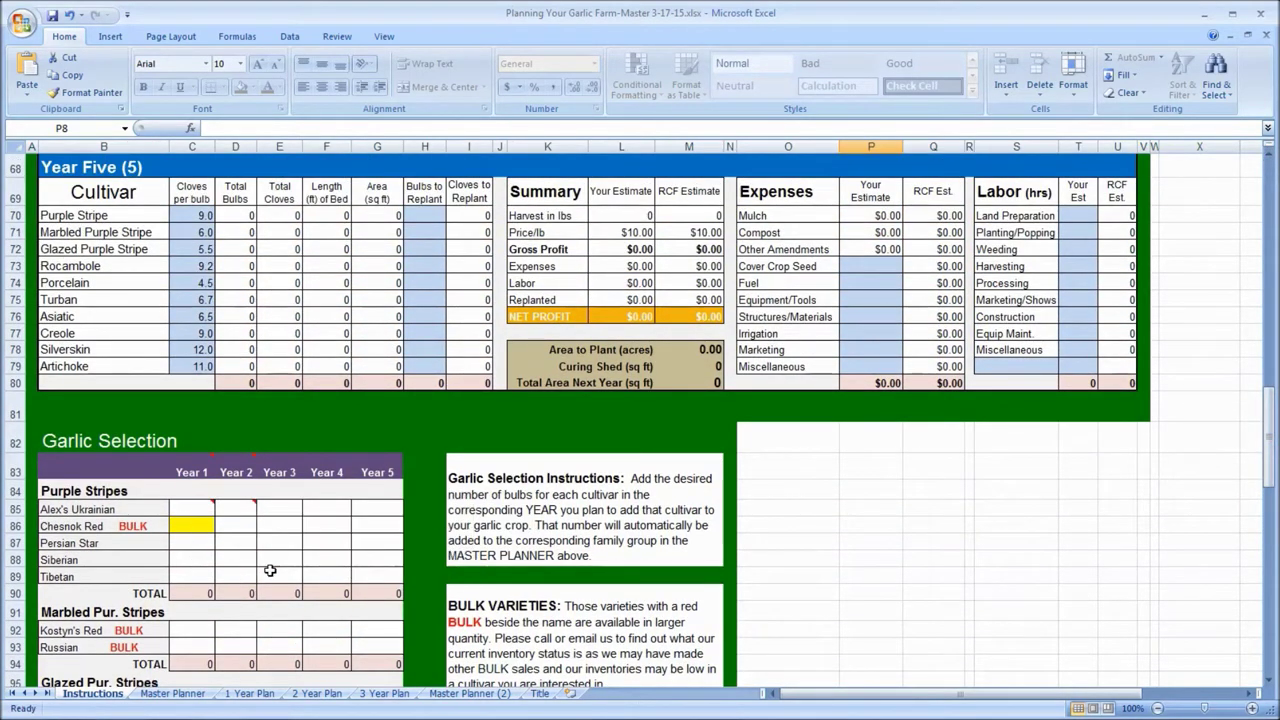
{"action": "mouse_move", "coordinate": [200, 509]}
{"action": "left_click_drag", "start_coordinate": [1268, 437], "coordinate": [1268, 230]}
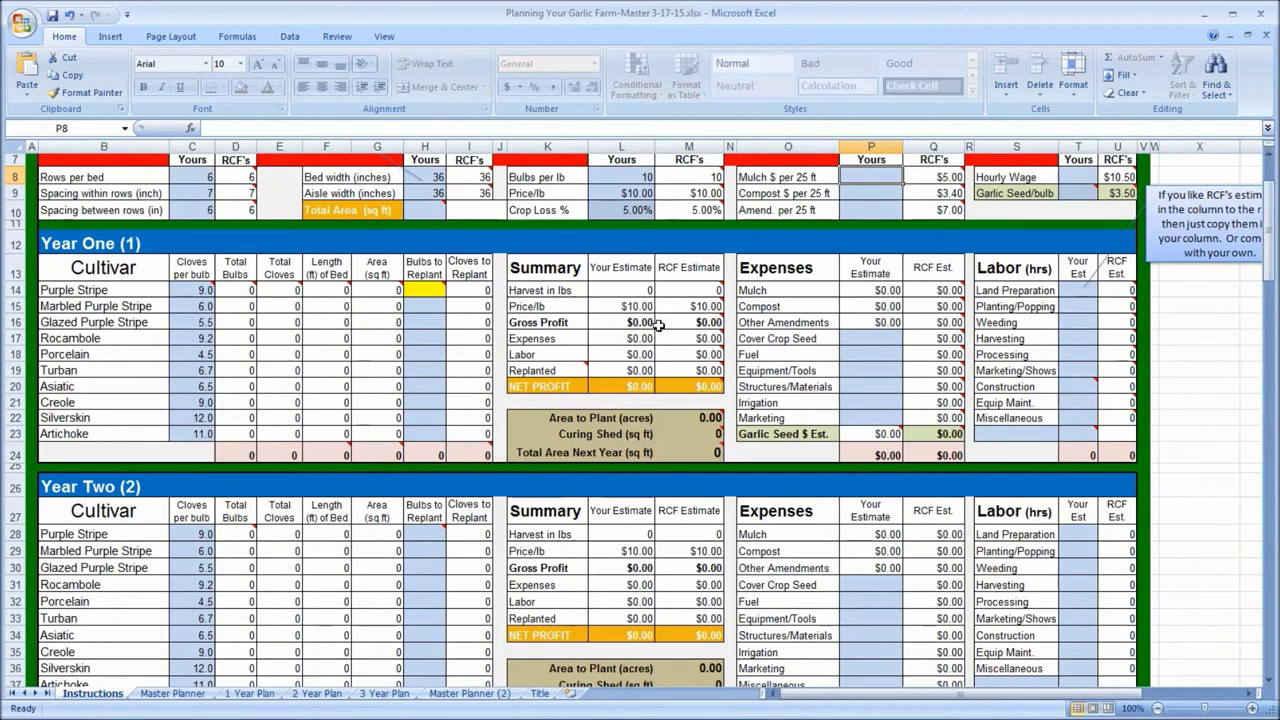
{"action": "mouse_move", "coordinate": [340, 294]}
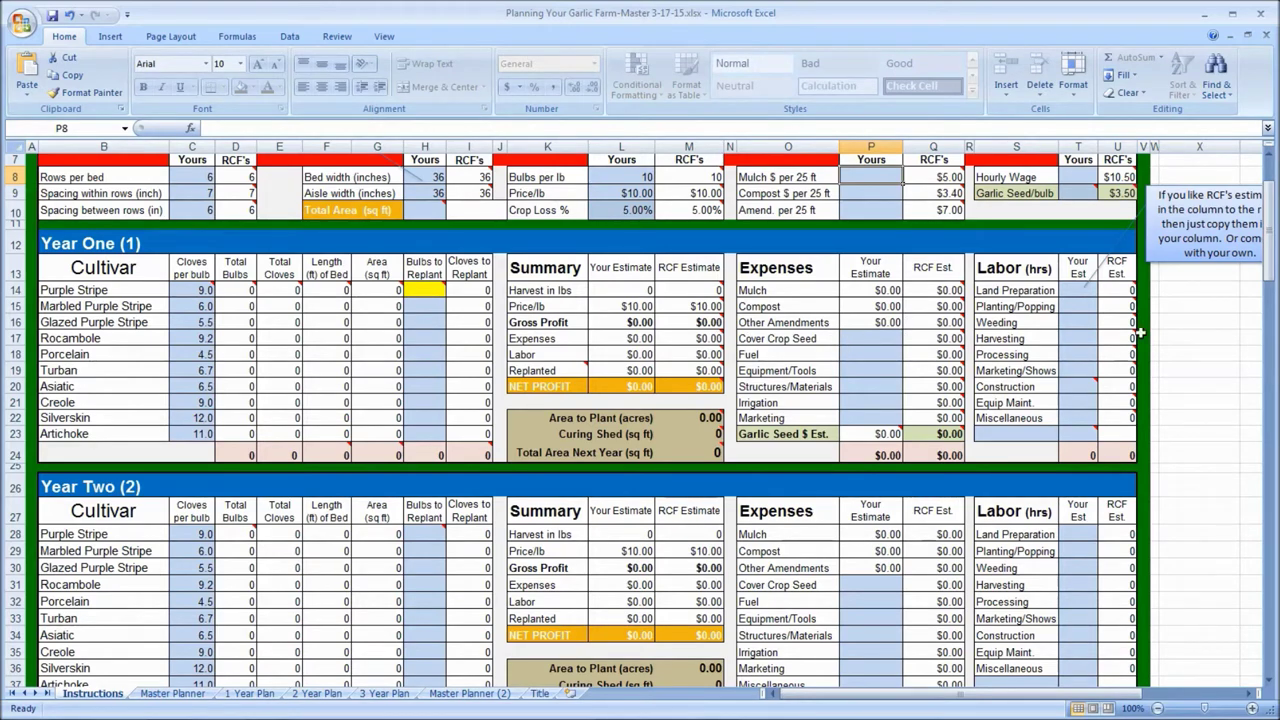
{"action": "scroll", "coordinate": [1255, 255], "scroll_direction": "up", "scroll_amount": 1}
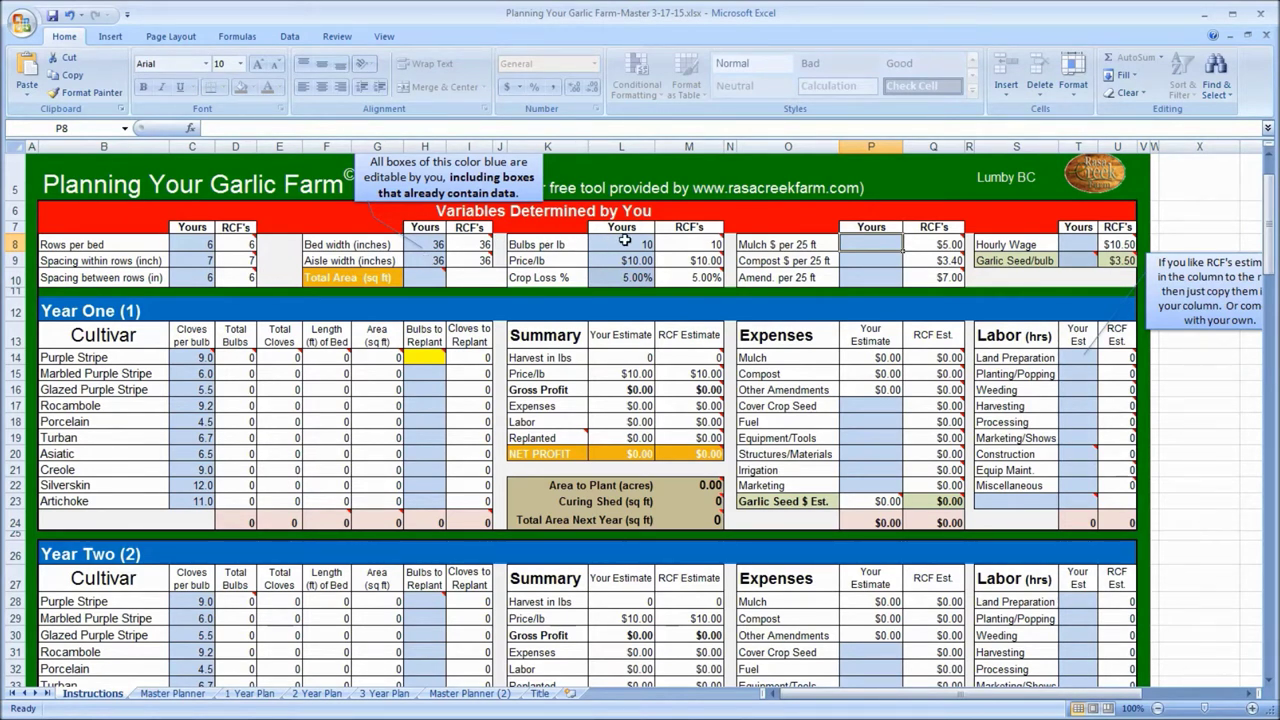
{"action": "mouse_move", "coordinate": [679, 255]}
{"action": "mouse_move", "coordinate": [690, 280]}
{"action": "mouse_move", "coordinate": [933, 243]}
{"action": "mouse_move", "coordinate": [1120, 238]}
{"action": "mouse_move", "coordinate": [1085, 263]}
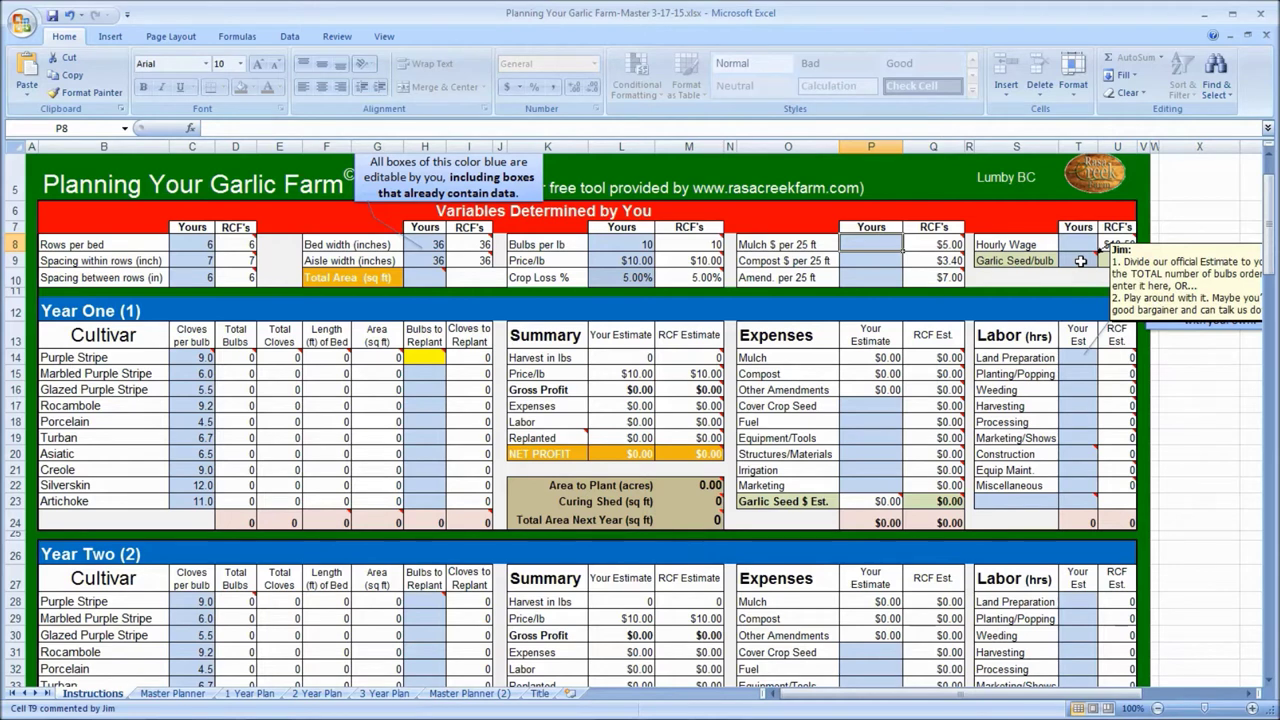
{"action": "mouse_move", "coordinate": [1091, 285]}
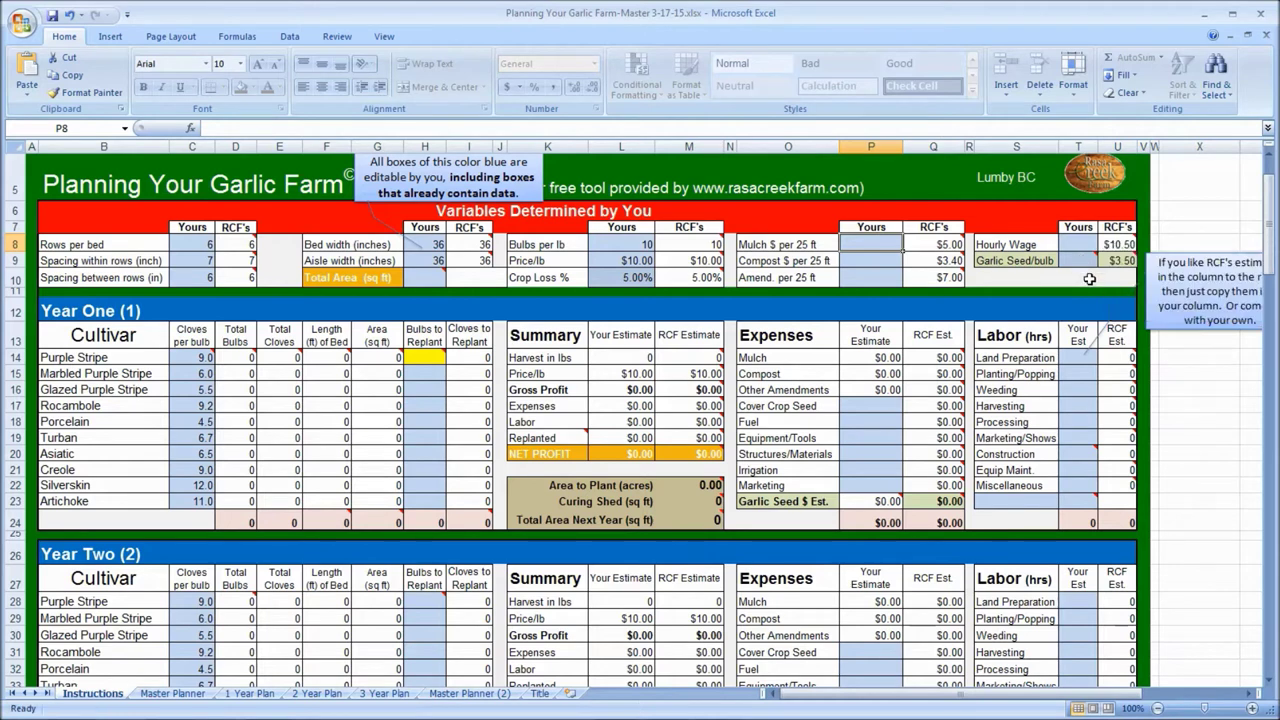
On the Master Planner sheet, clear the 6287 Russian bulb count in cell C89
{"action": "left_click", "coordinate": [174, 694]}
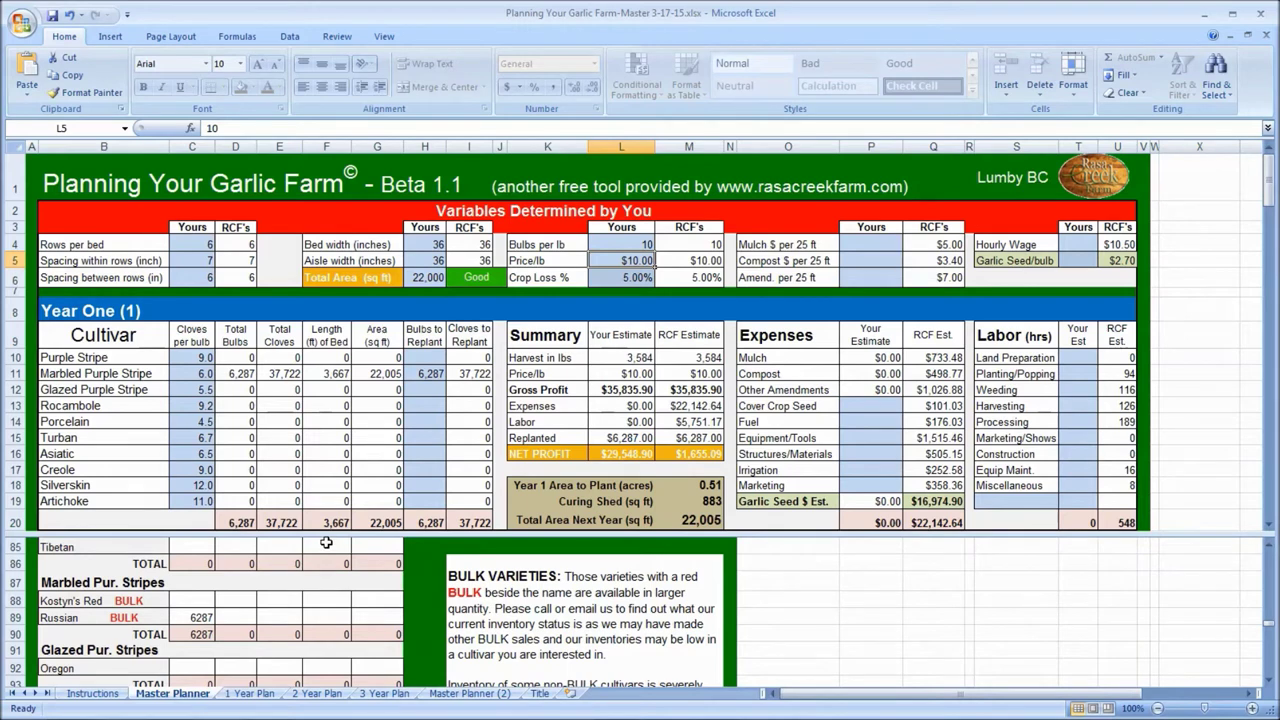
{"action": "left_click", "coordinate": [193, 617]}
{"action": "key", "text": "BackSpace"}
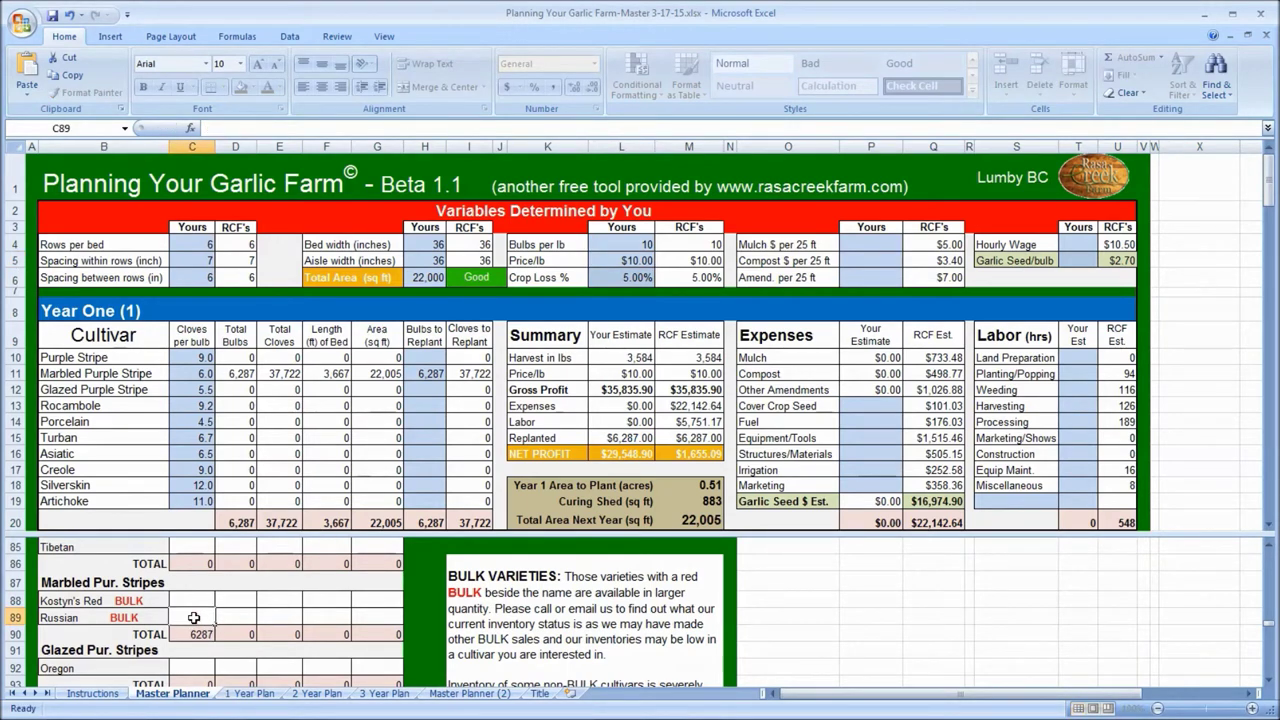
{"action": "key", "text": "Return"}
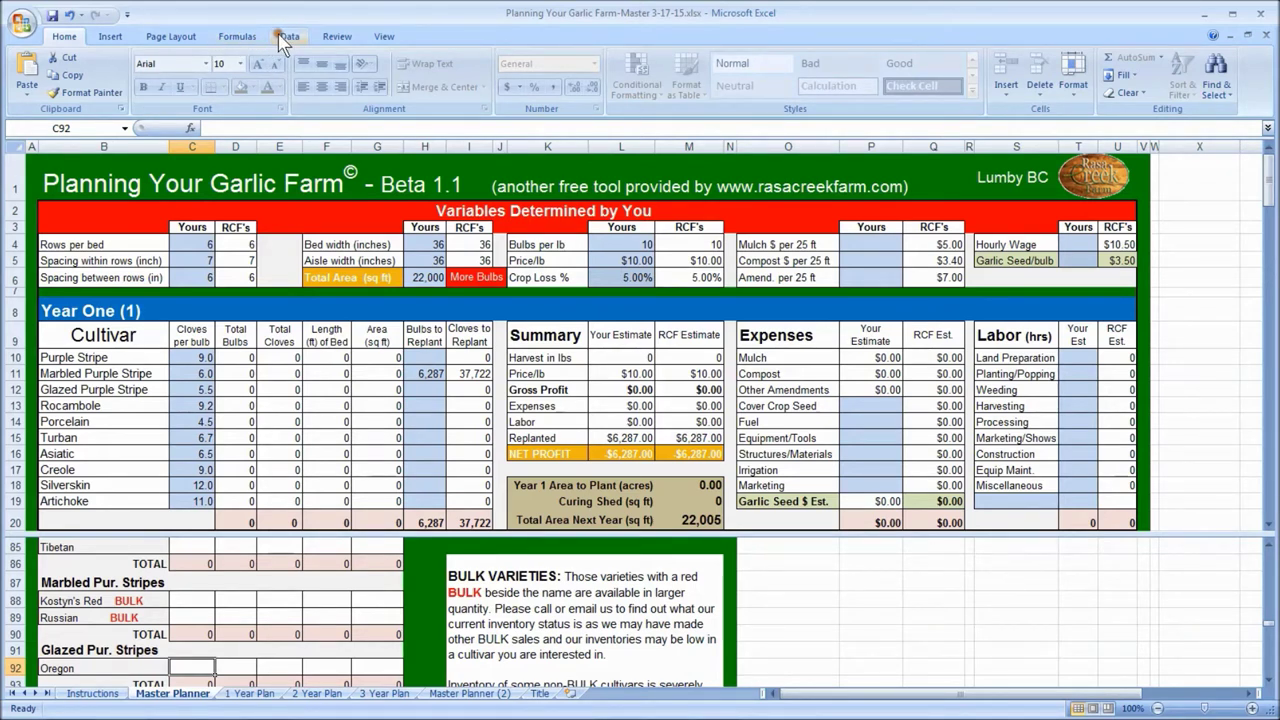
Look through the Page Layout and View ribbon tabs, then return to Home
{"action": "left_click", "coordinate": [176, 45]}
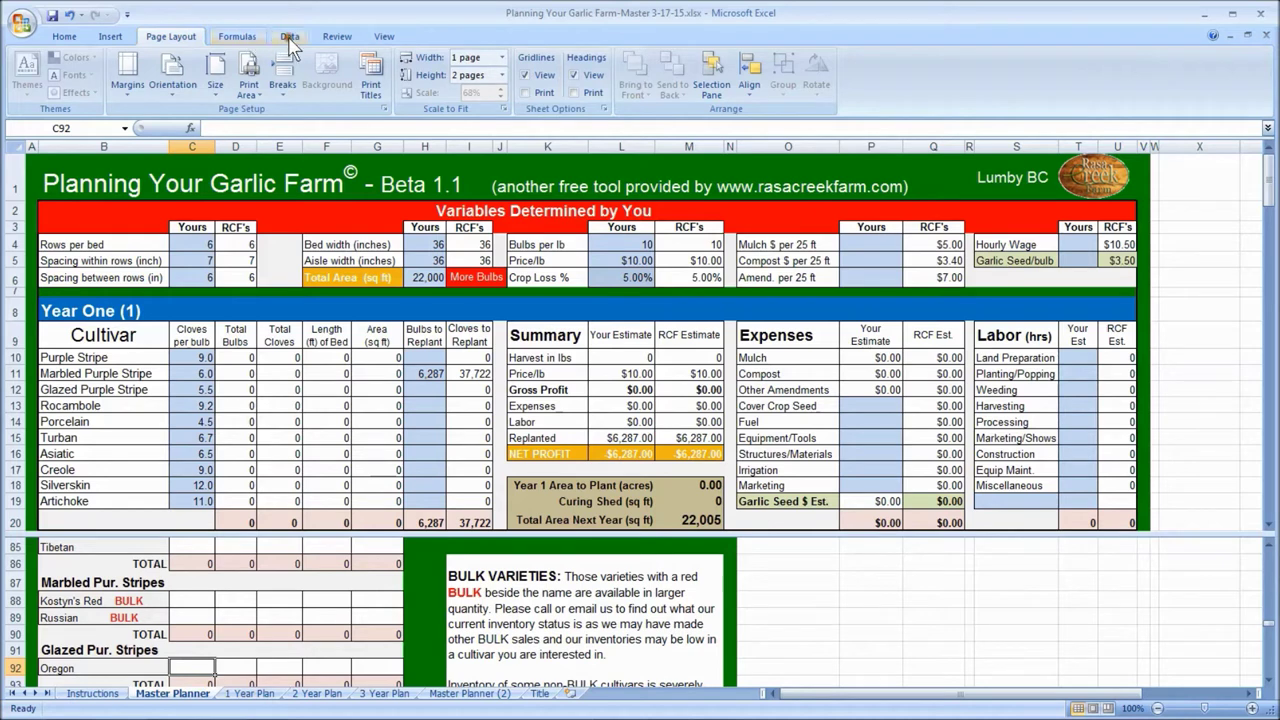
{"action": "left_click", "coordinate": [378, 37]}
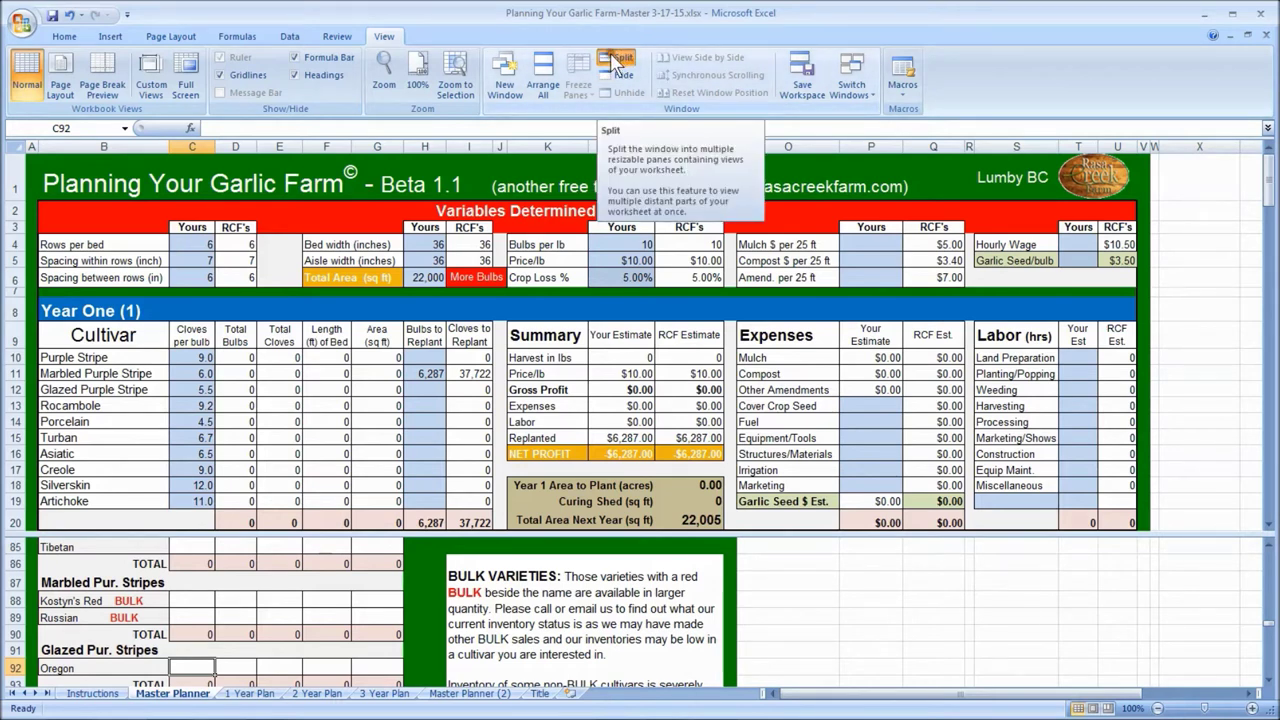
{"action": "left_click", "coordinate": [58, 36]}
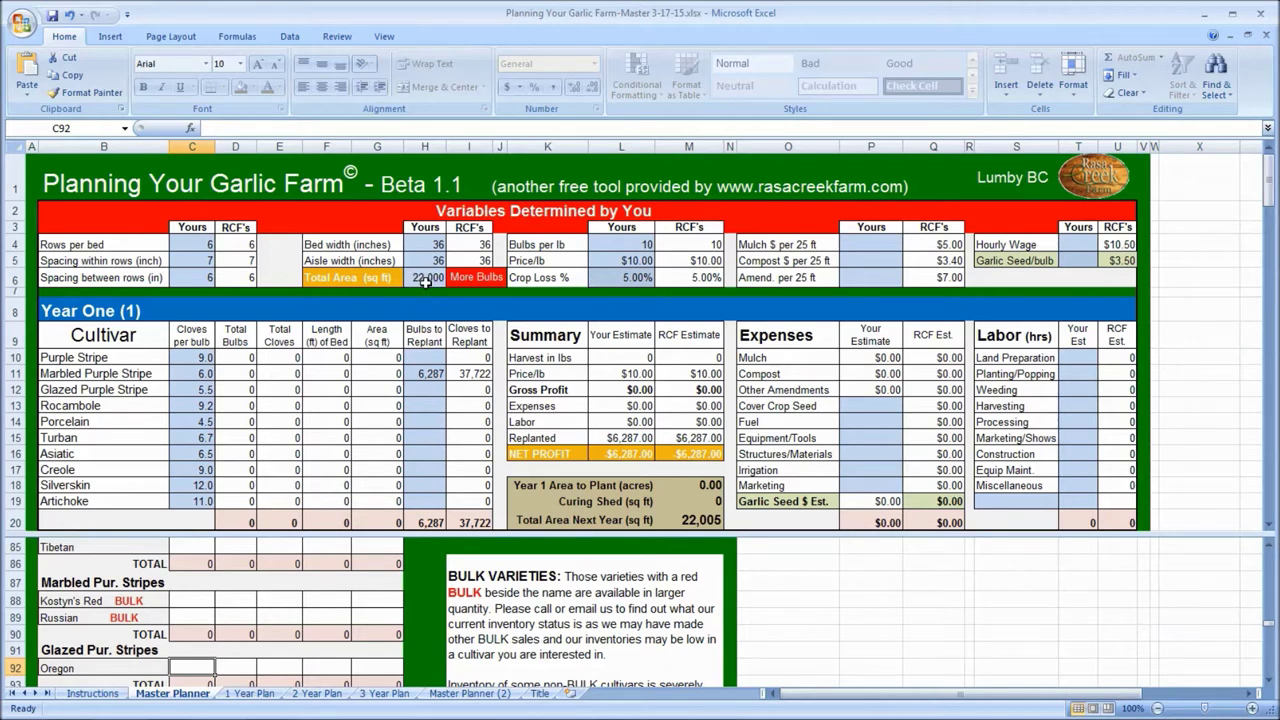
Clear and re-enter the Total Area as 22,000 sq ft
{"action": "left_click", "coordinate": [426, 280]}
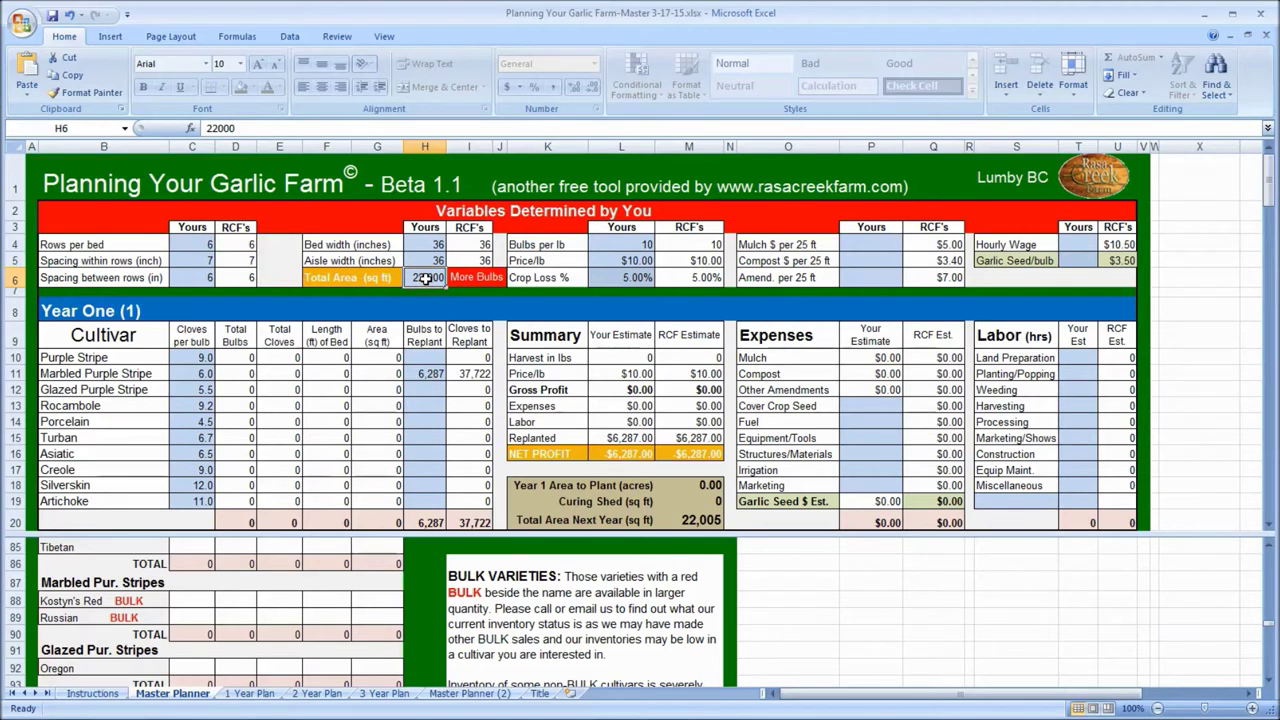
{"action": "key", "text": "BackSpace"}
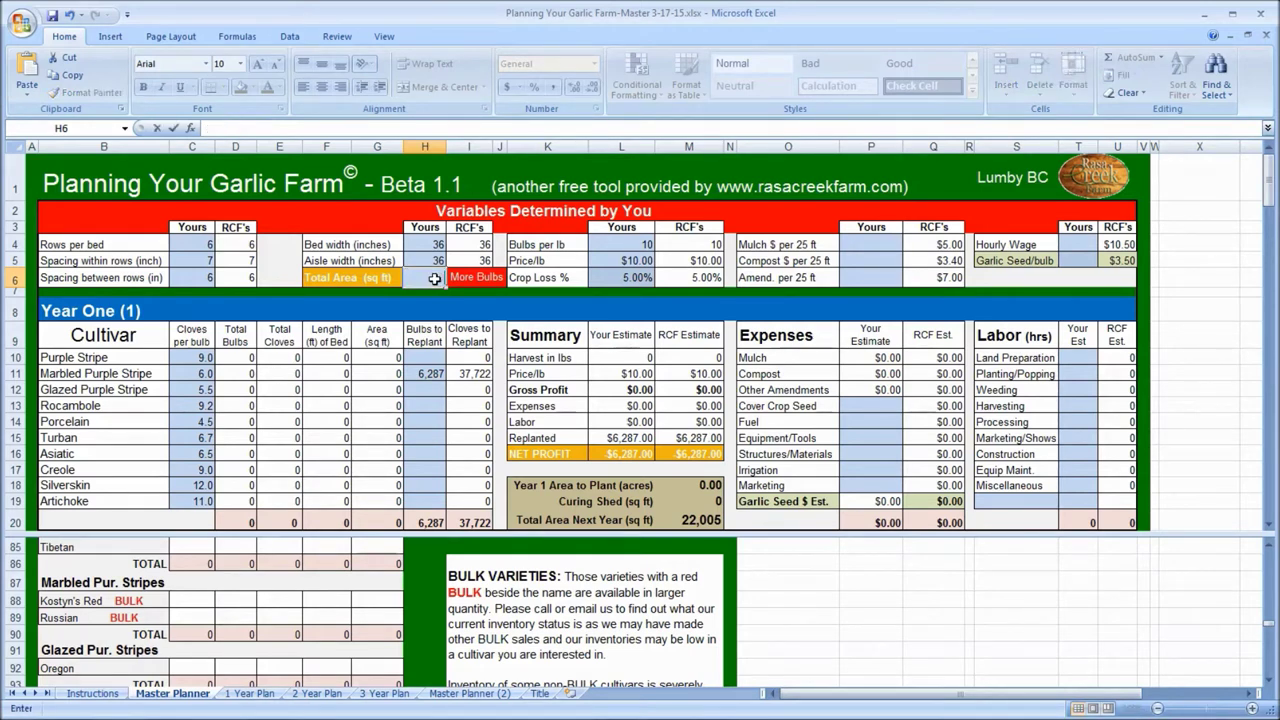
{"action": "key", "text": "Return"}
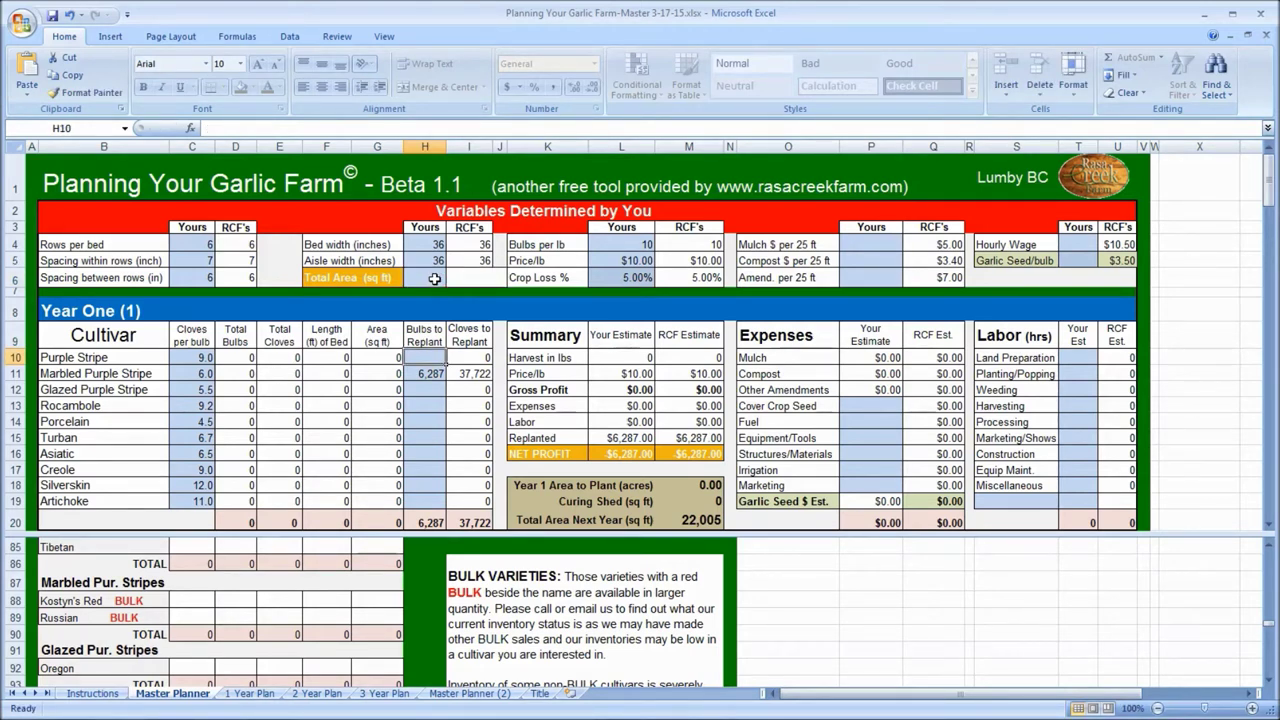
{"action": "left_click", "coordinate": [435, 279]}
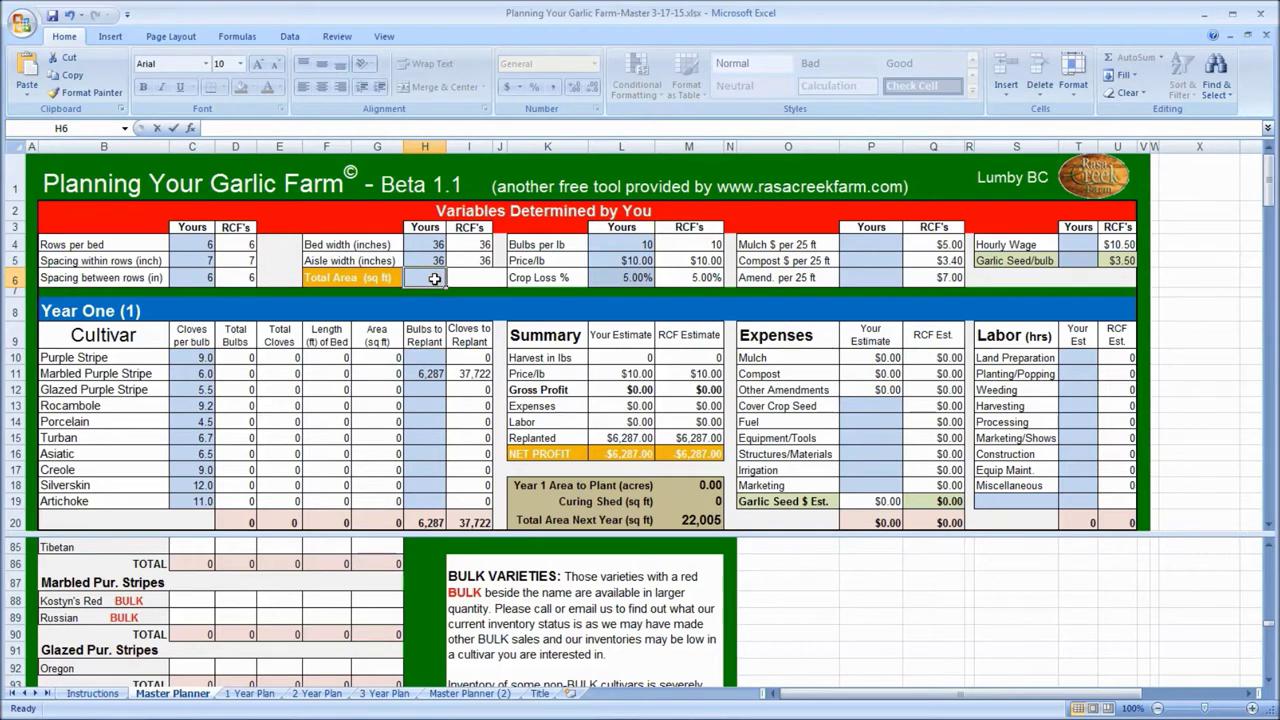
{"action": "type", "text": "22000"}
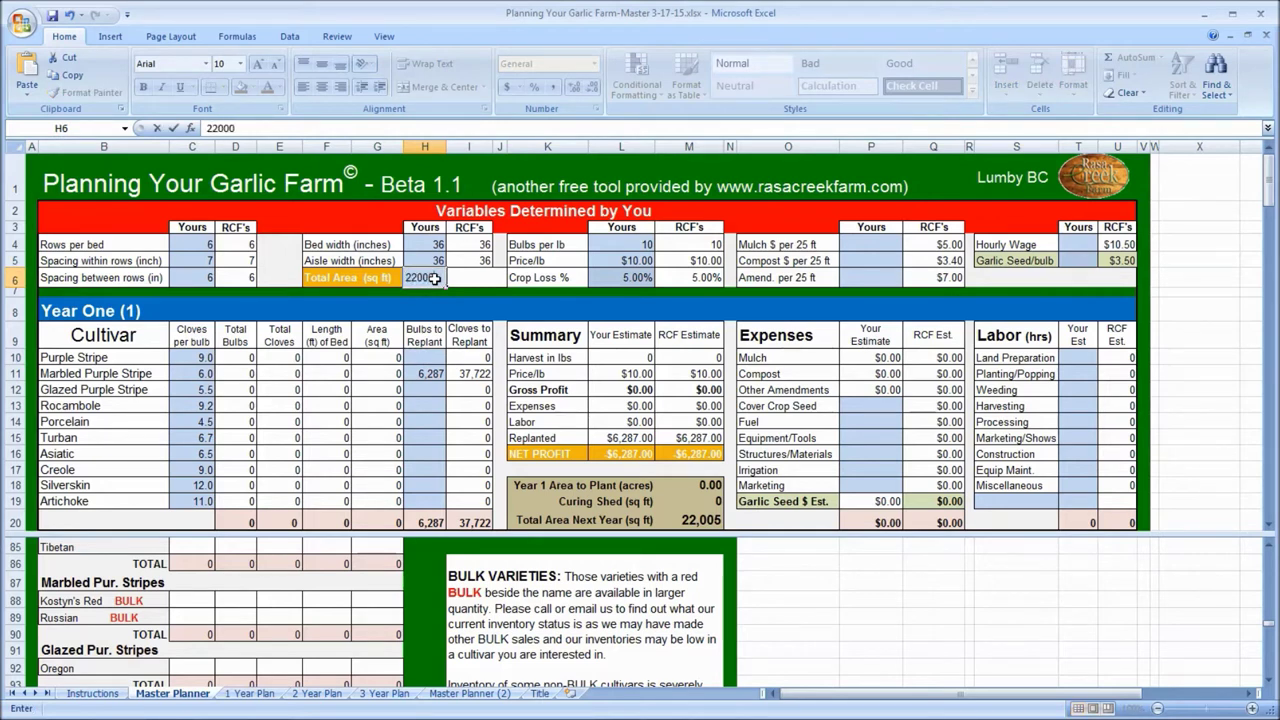
{"action": "key", "text": "Return"}
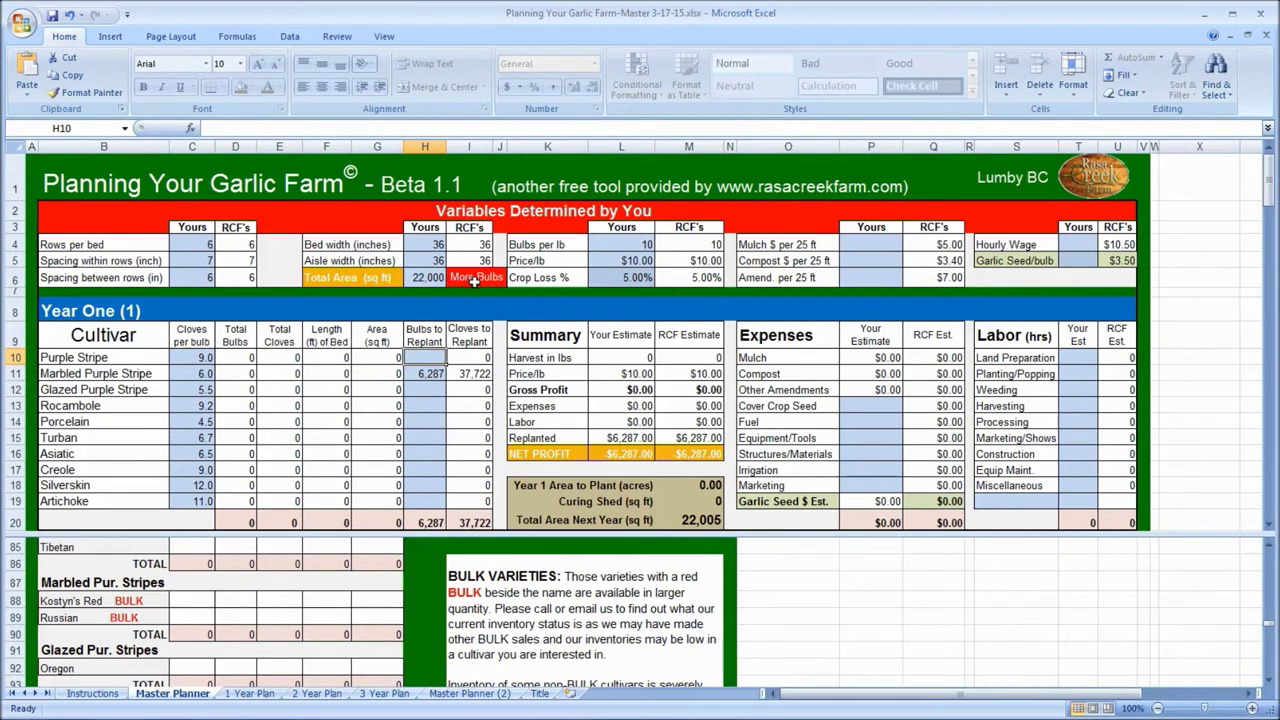
Clear Marbled Purple Stripe's 6,287 bulbs to replant, zeroing the replanted value and net profit
{"action": "left_click", "coordinate": [430, 375]}
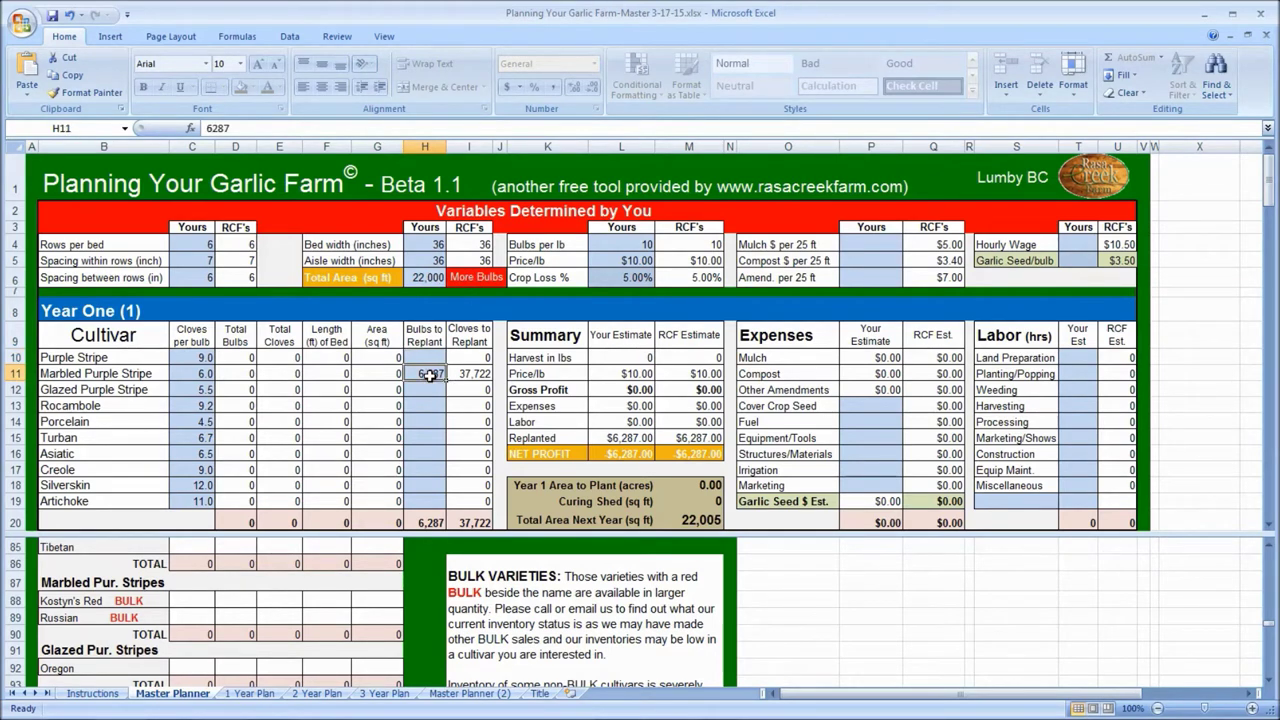
{"action": "key", "text": "BackSpace"}
{"action": "key", "text": "Return"}
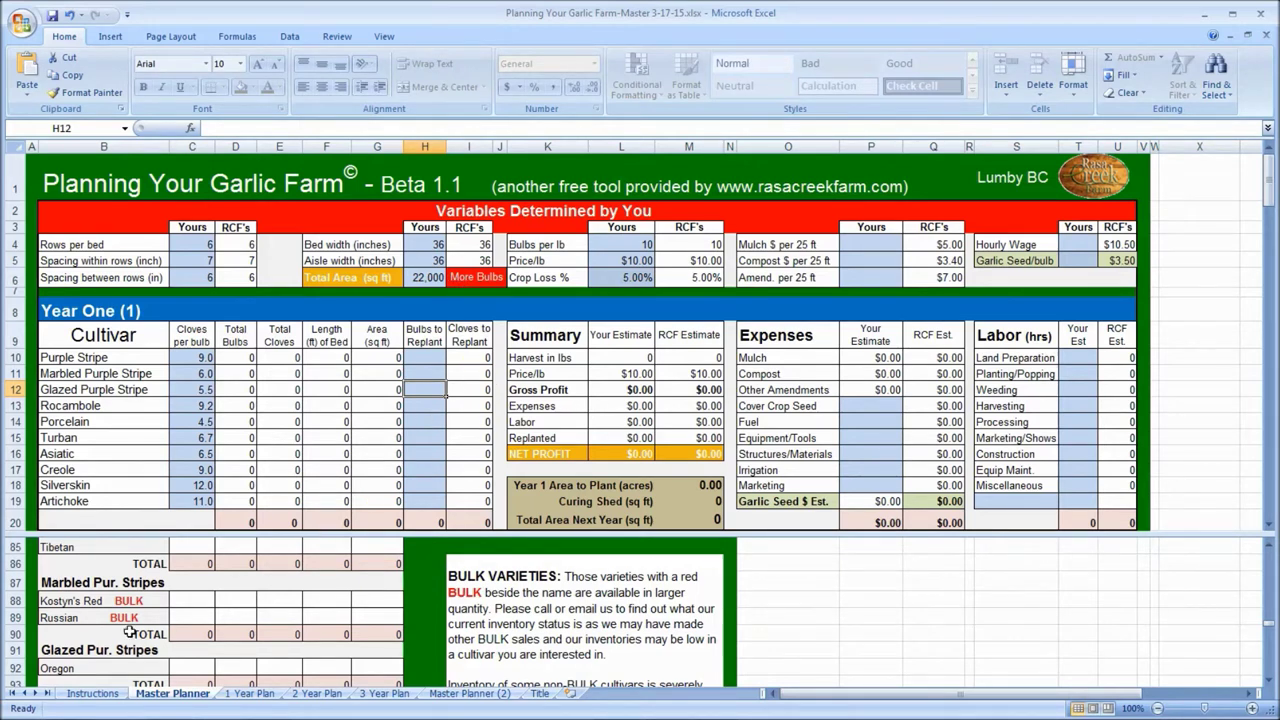
Enter the Russian BULK quantity in C89 as 5000, then 6000, finally 6287 bulbs
{"action": "left_click", "coordinate": [187, 618]}
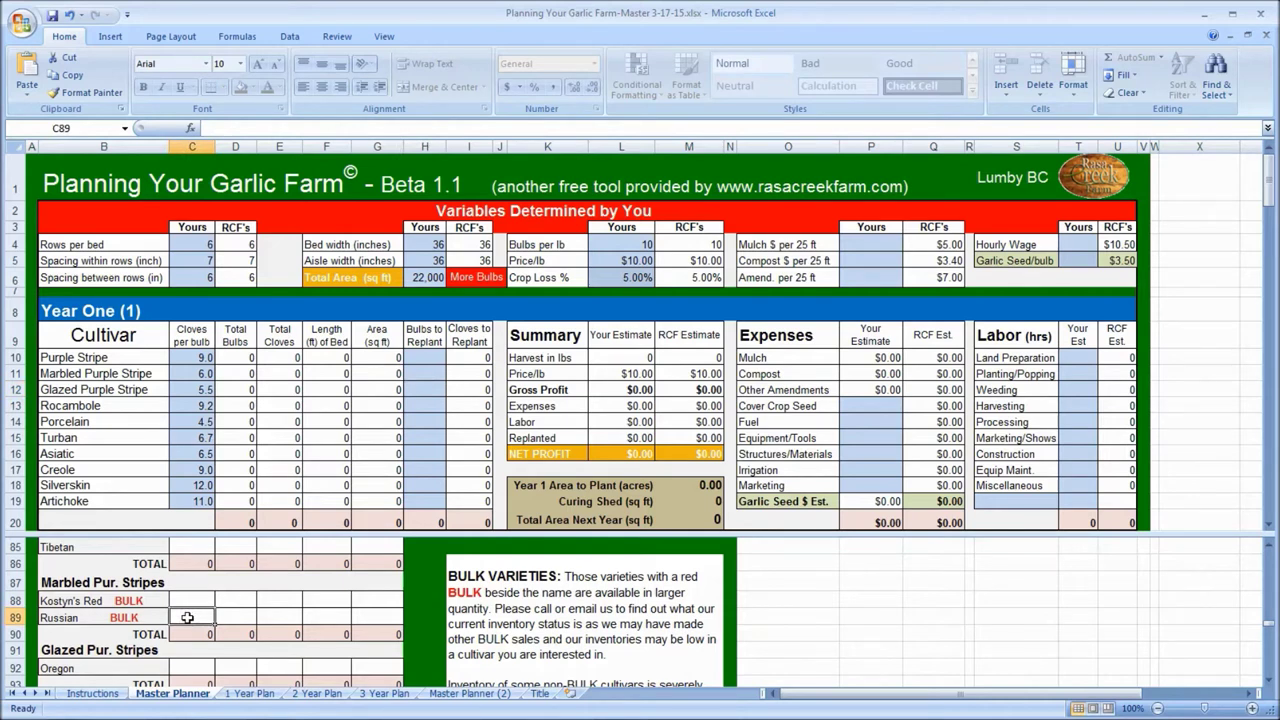
{"action": "type", "text": "5000"}
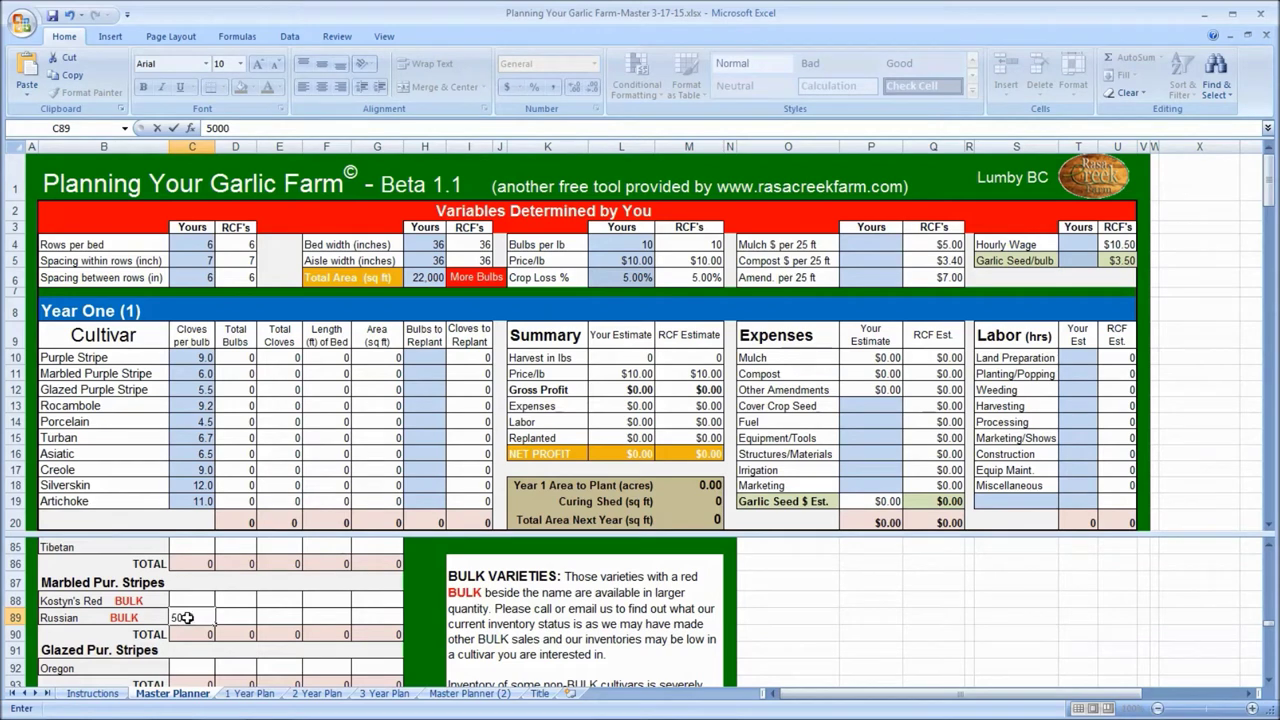
{"action": "key", "text": "Return"}
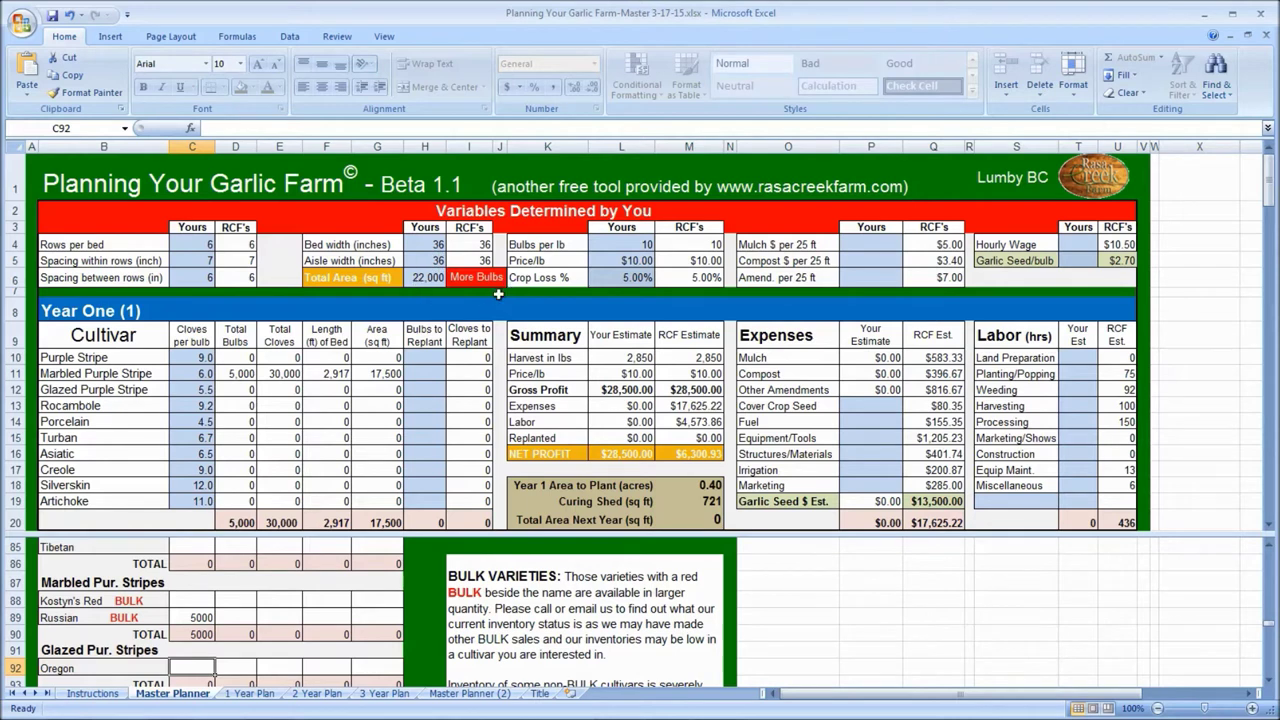
{"action": "left_click", "coordinate": [182, 617]}
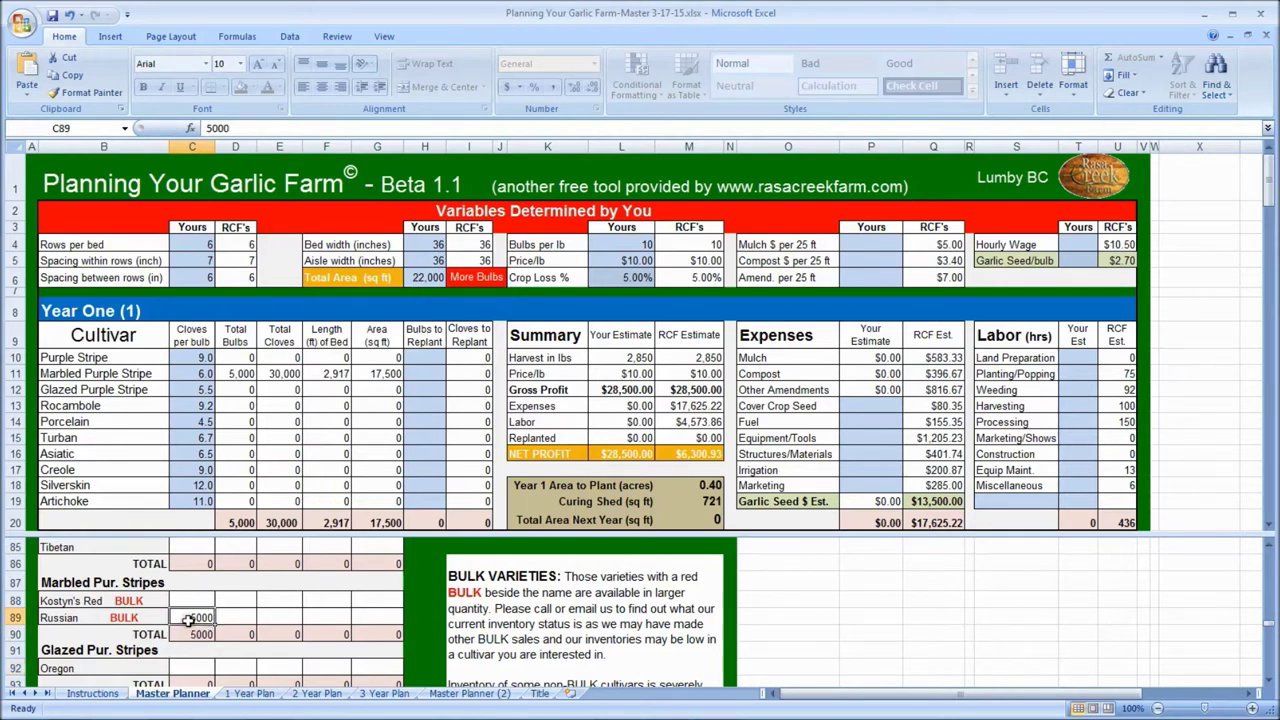
{"action": "type", "text": "6000"}
{"action": "key", "text": "Return"}
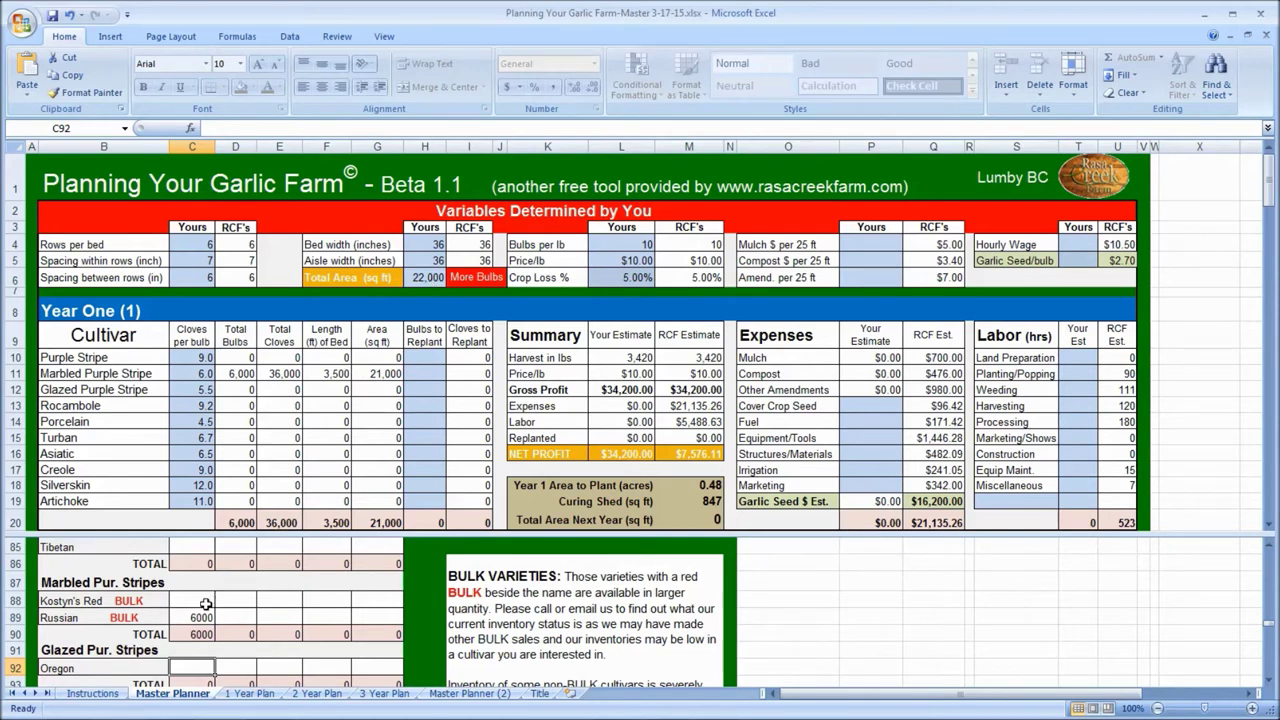
{"action": "left_click", "coordinate": [196, 617]}
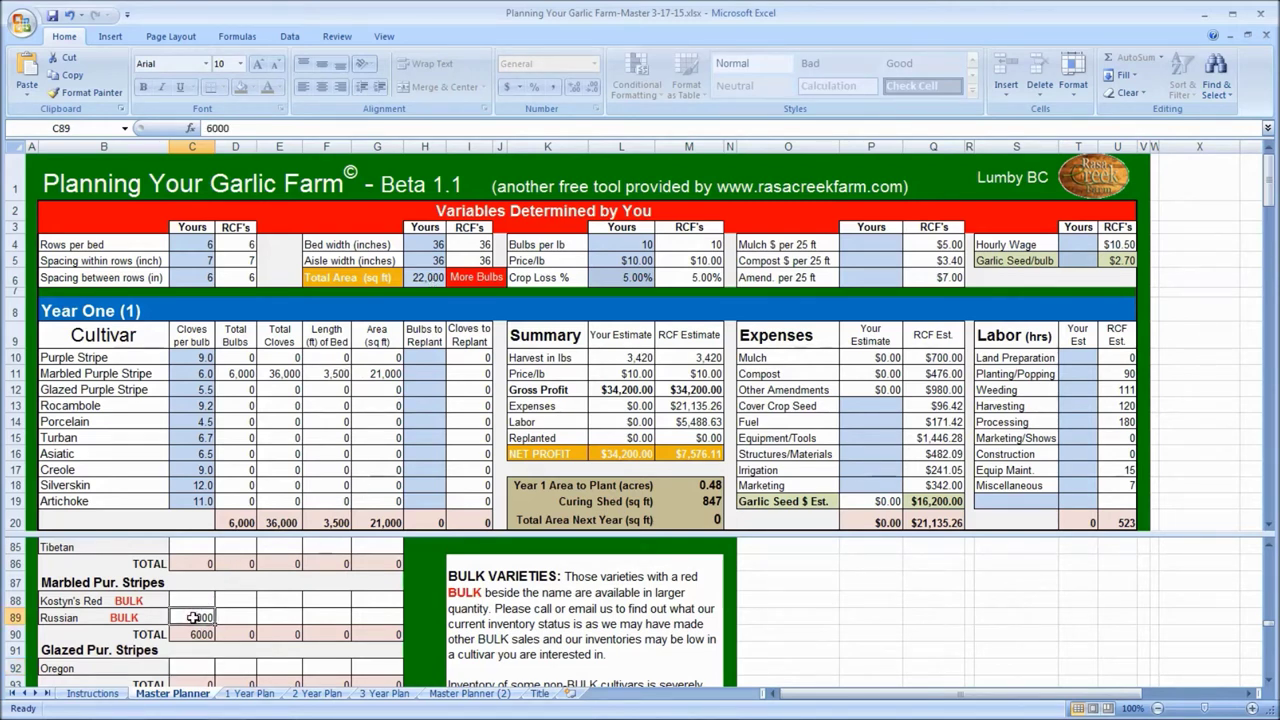
{"action": "type", "text": "628"}
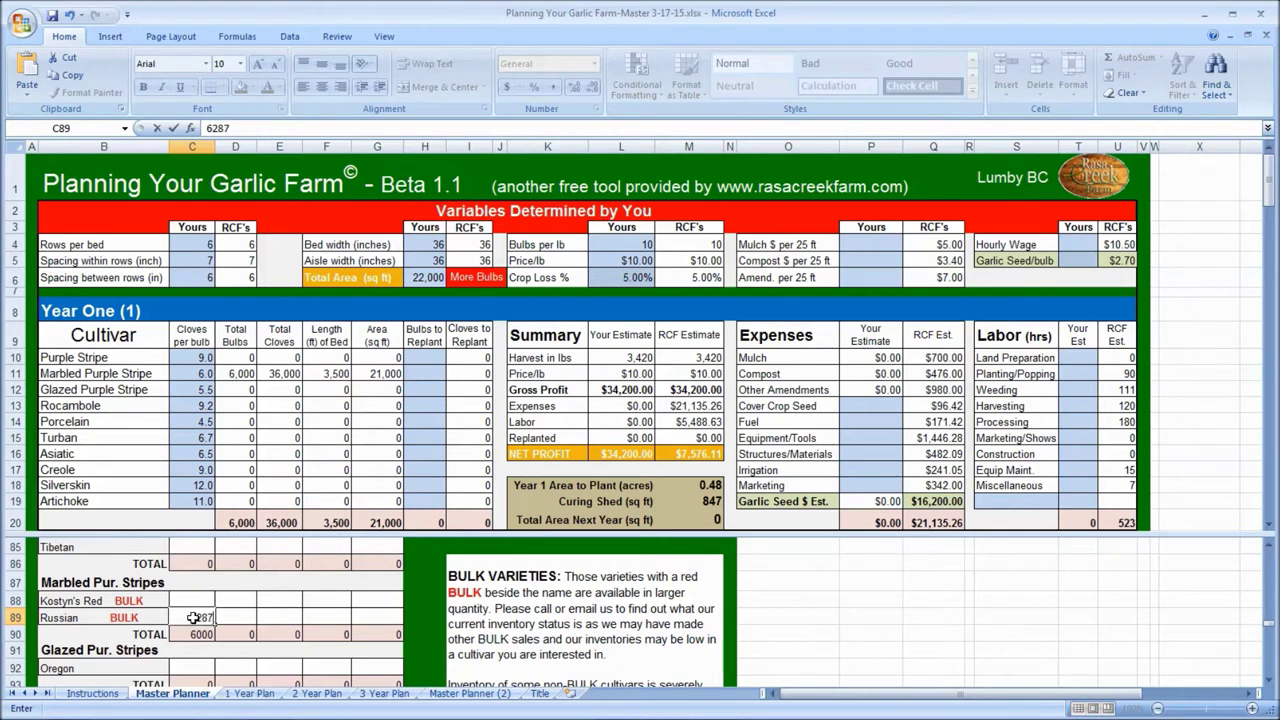
{"action": "type", "text": "7"}
{"action": "key", "text": "Return"}
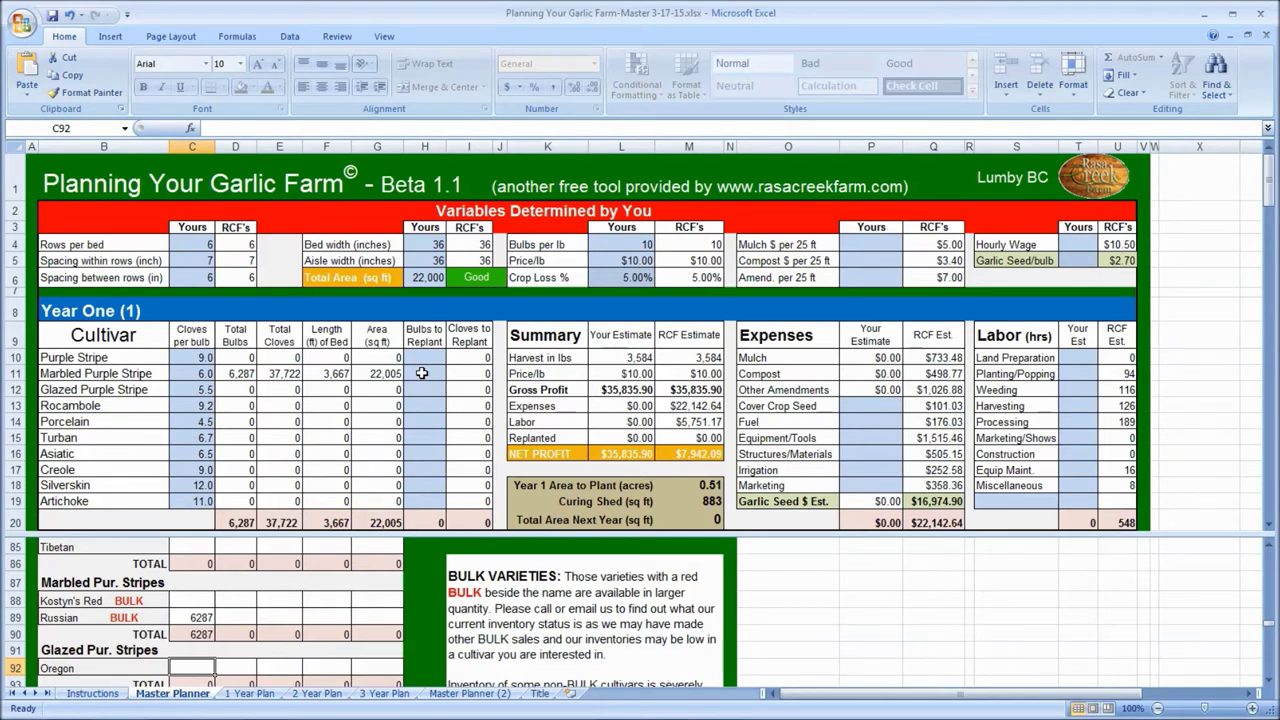
{"action": "left_click", "coordinate": [424, 373]}
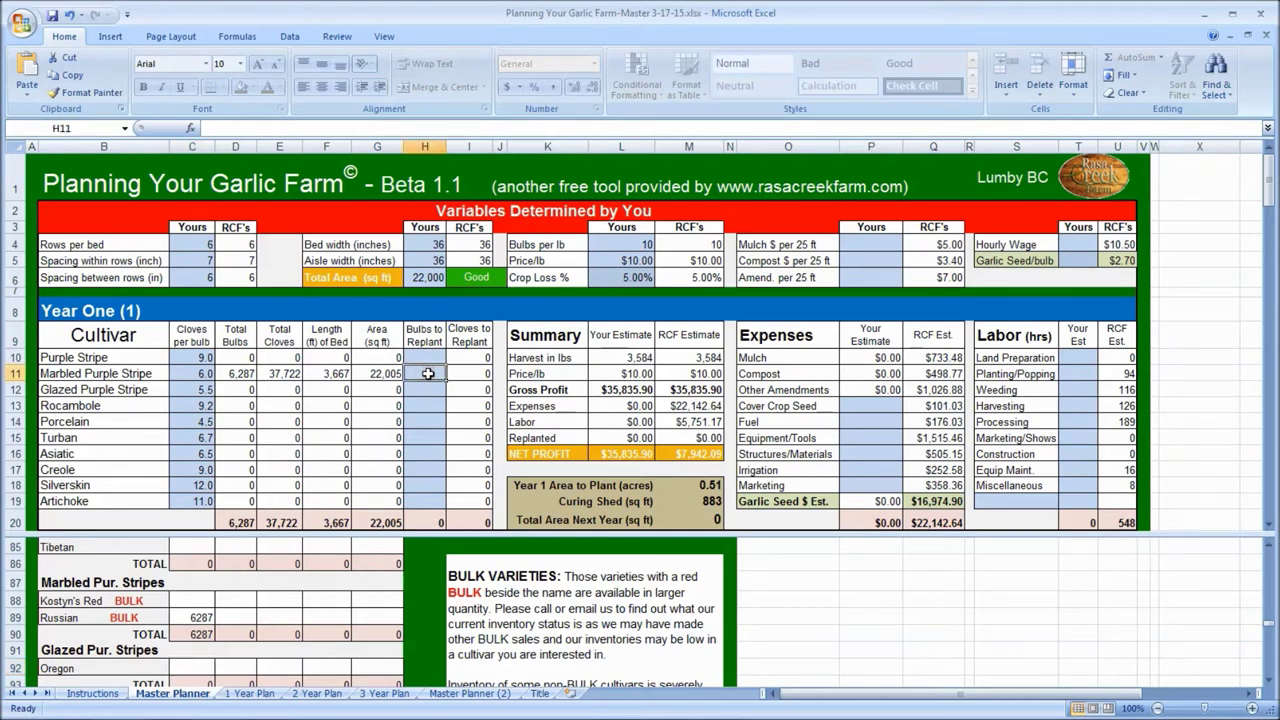
Enter 6,287 bulbs to replant for Marbled Purple Stripe, giving 22,005 sq ft next year
{"action": "type", "text": "6287"}
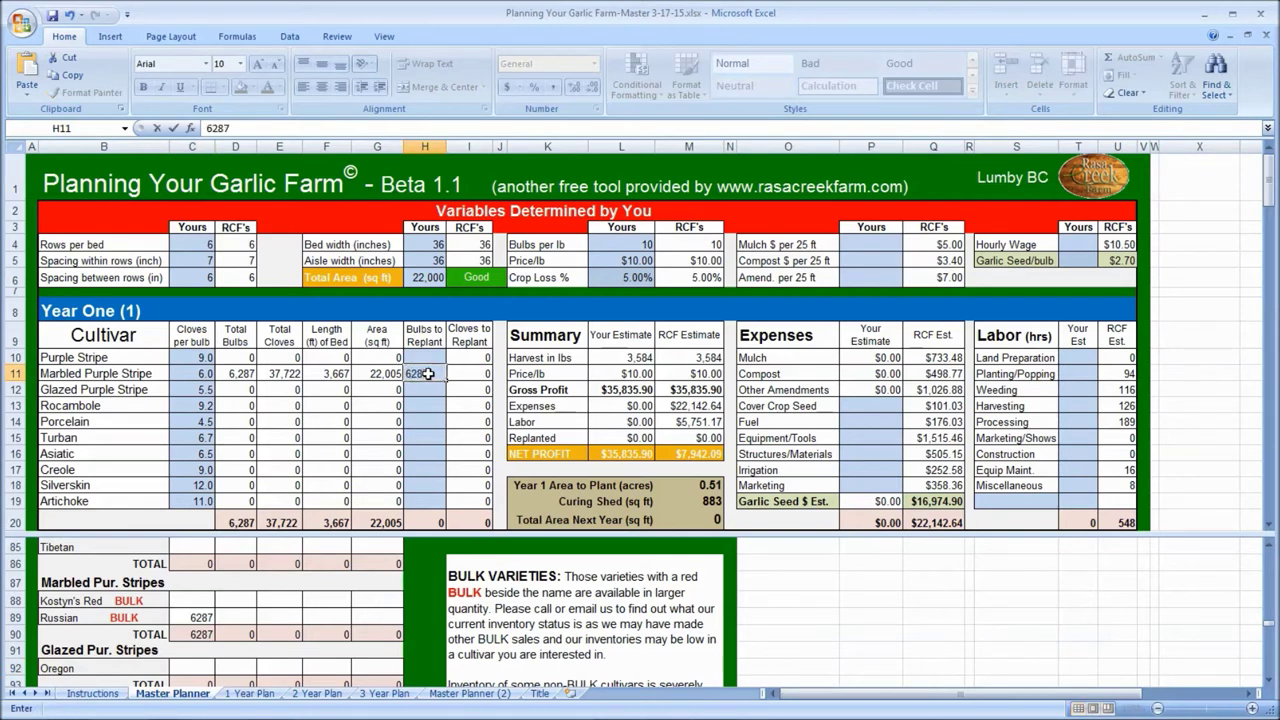
{"action": "key", "text": "Return"}
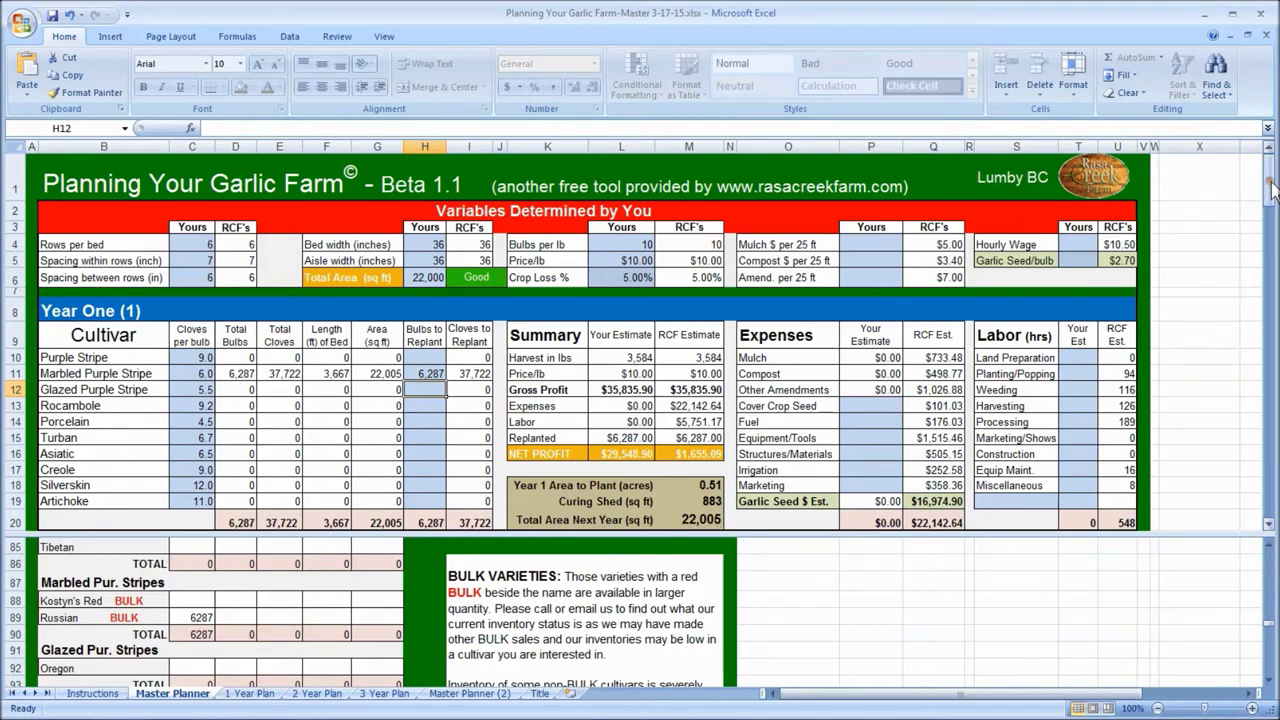
{"action": "left_click_drag", "start_coordinate": [1272, 190], "coordinate": [1272, 204]}
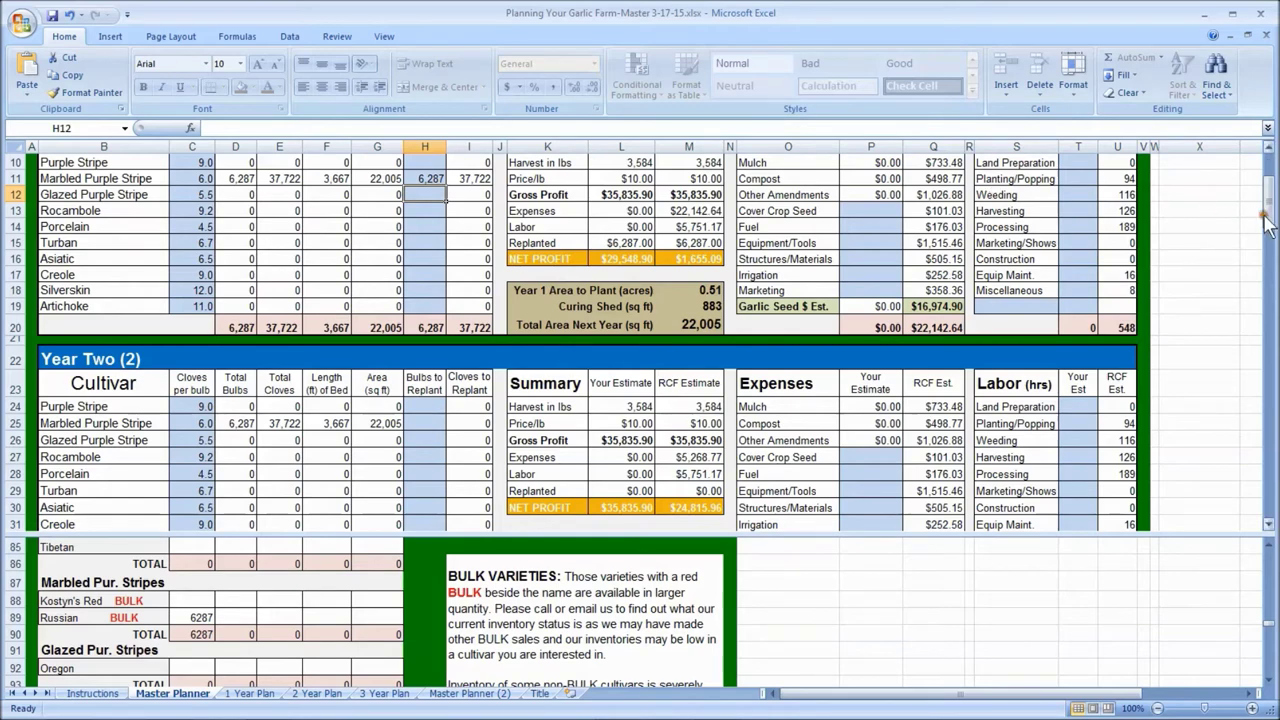
{"action": "left_click_drag", "start_coordinate": [1268, 220], "coordinate": [1271, 194]}
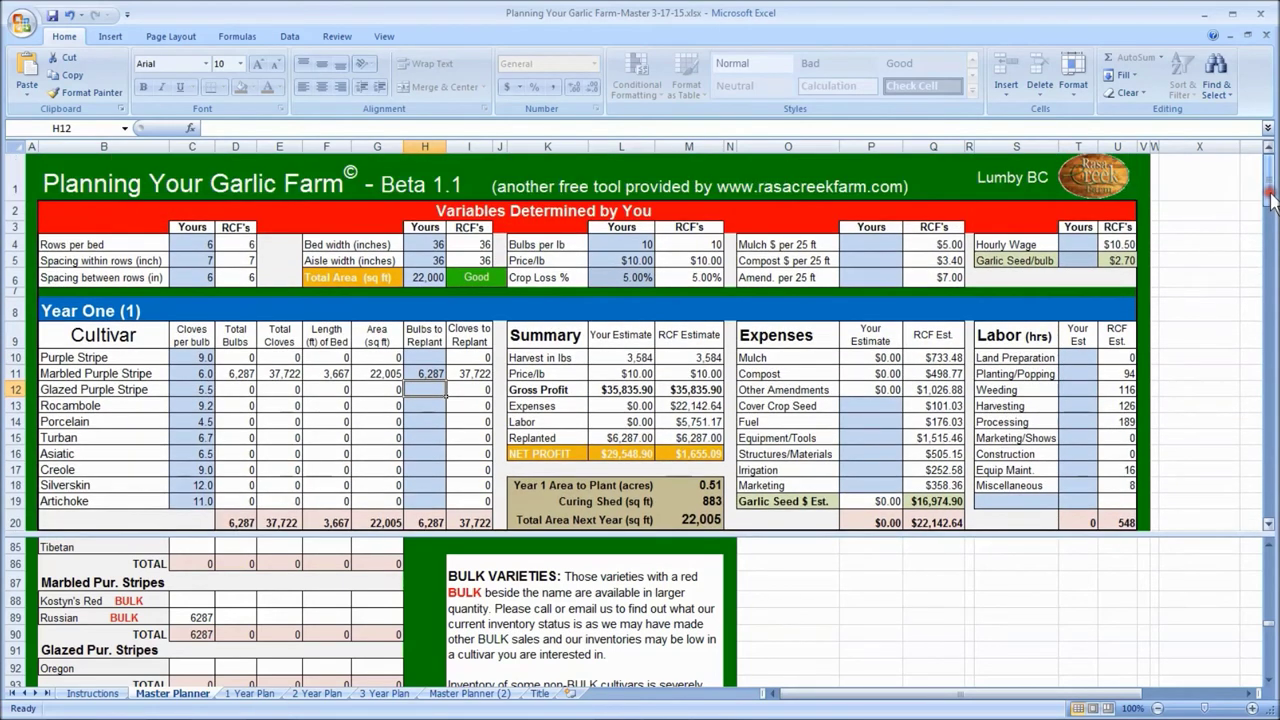
{"action": "left_click", "coordinate": [422, 373]}
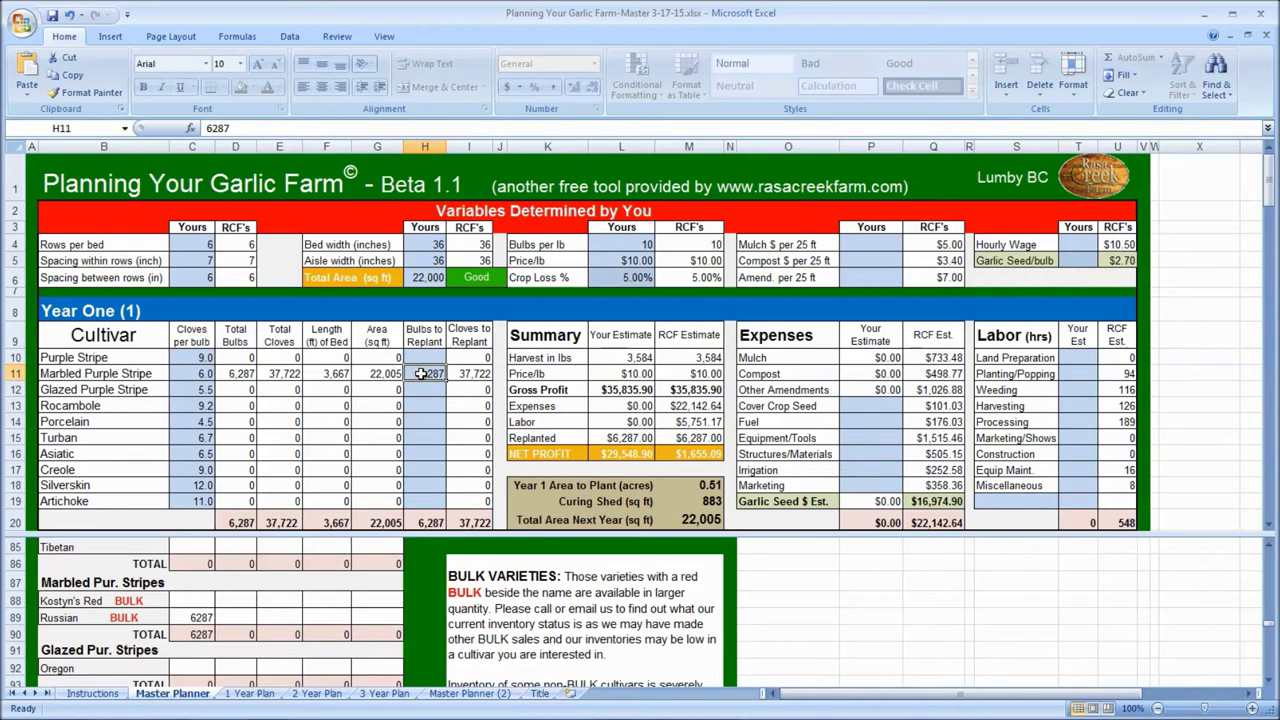
Raise Marbled Purple Stripe's bulbs to replant to 37,722 and review the enlarged Year Two plan
{"action": "type", "text": "37722"}
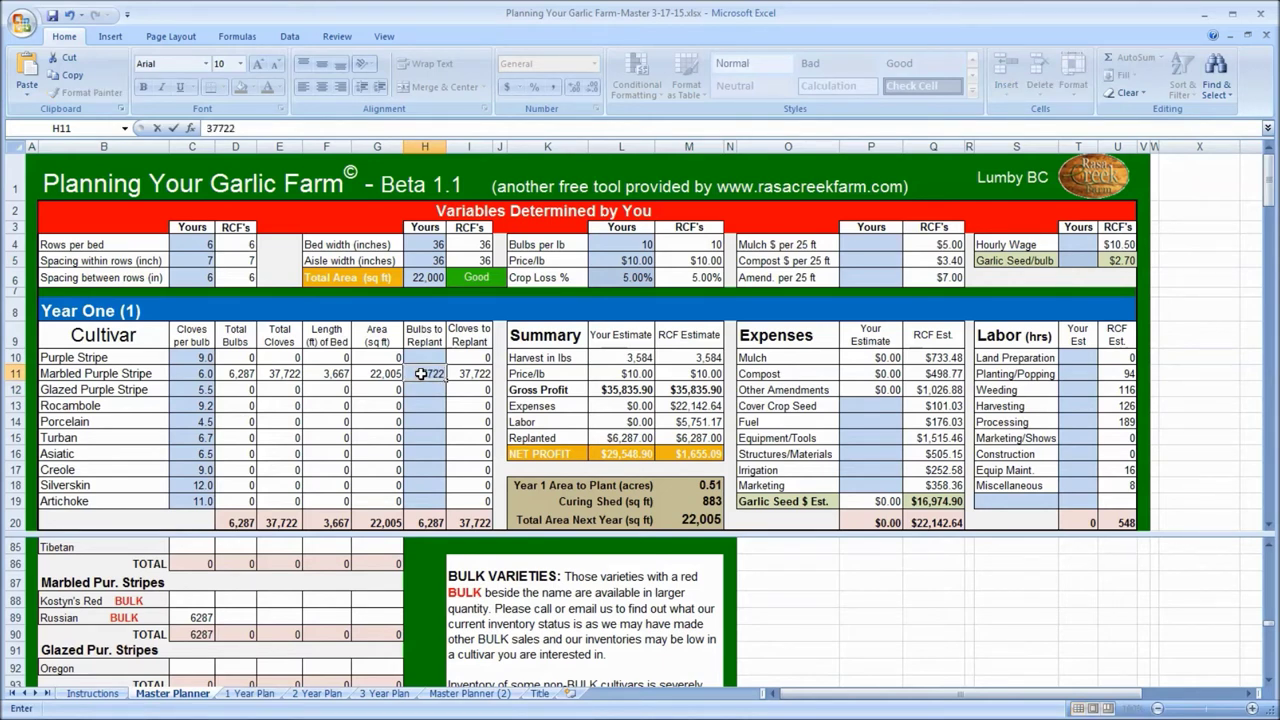
{"action": "key", "text": "Return"}
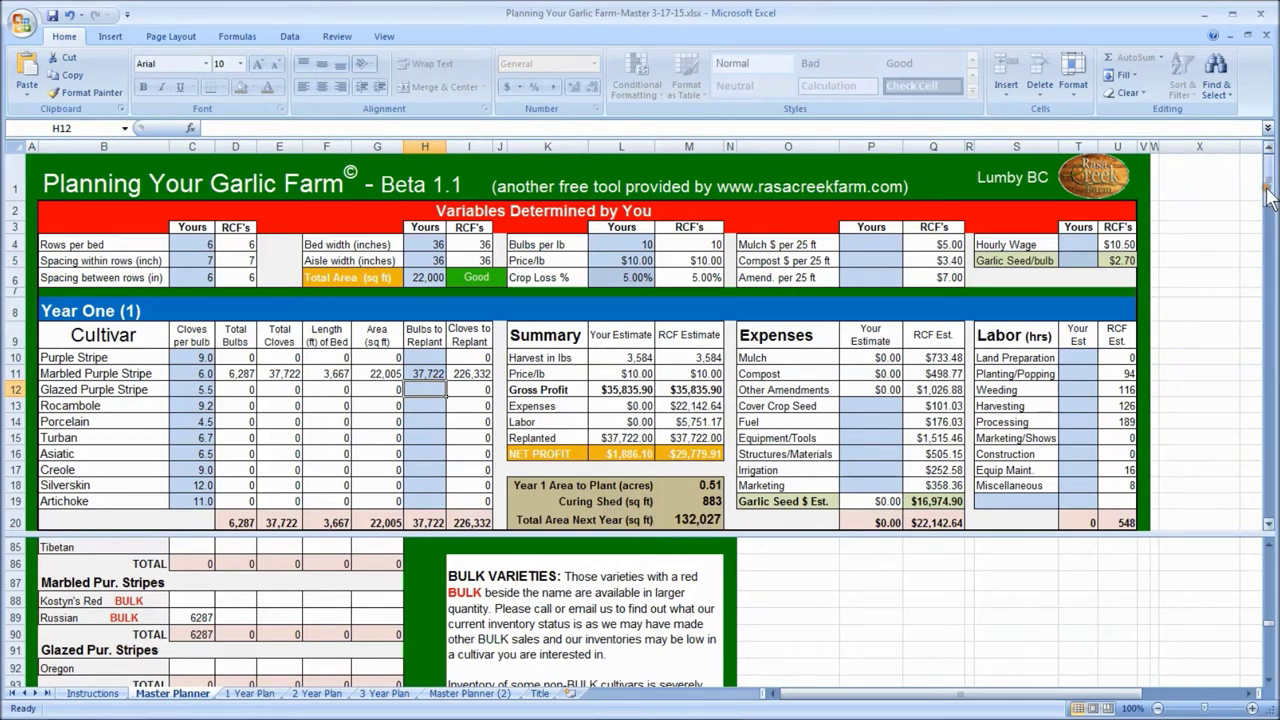
{"action": "left_click_drag", "start_coordinate": [1268, 195], "coordinate": [1270, 232]}
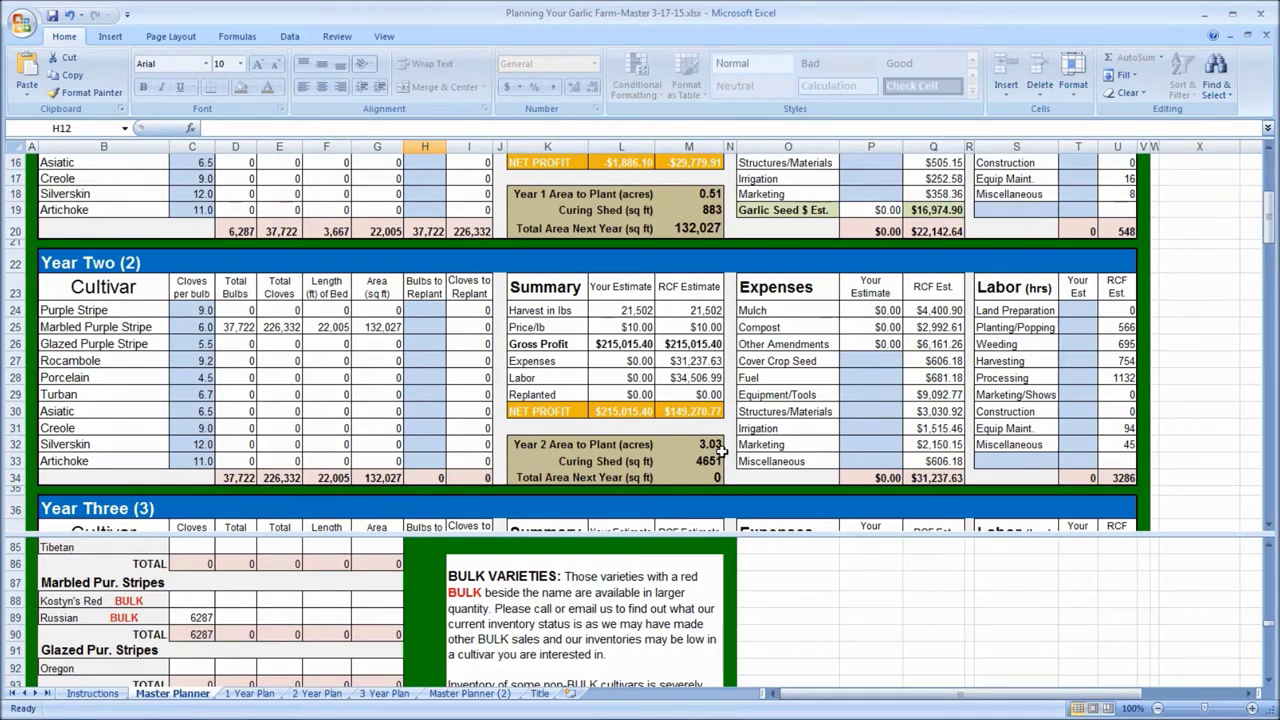
{"action": "left_click_drag", "start_coordinate": [1270, 228], "coordinate": [1270, 184]}
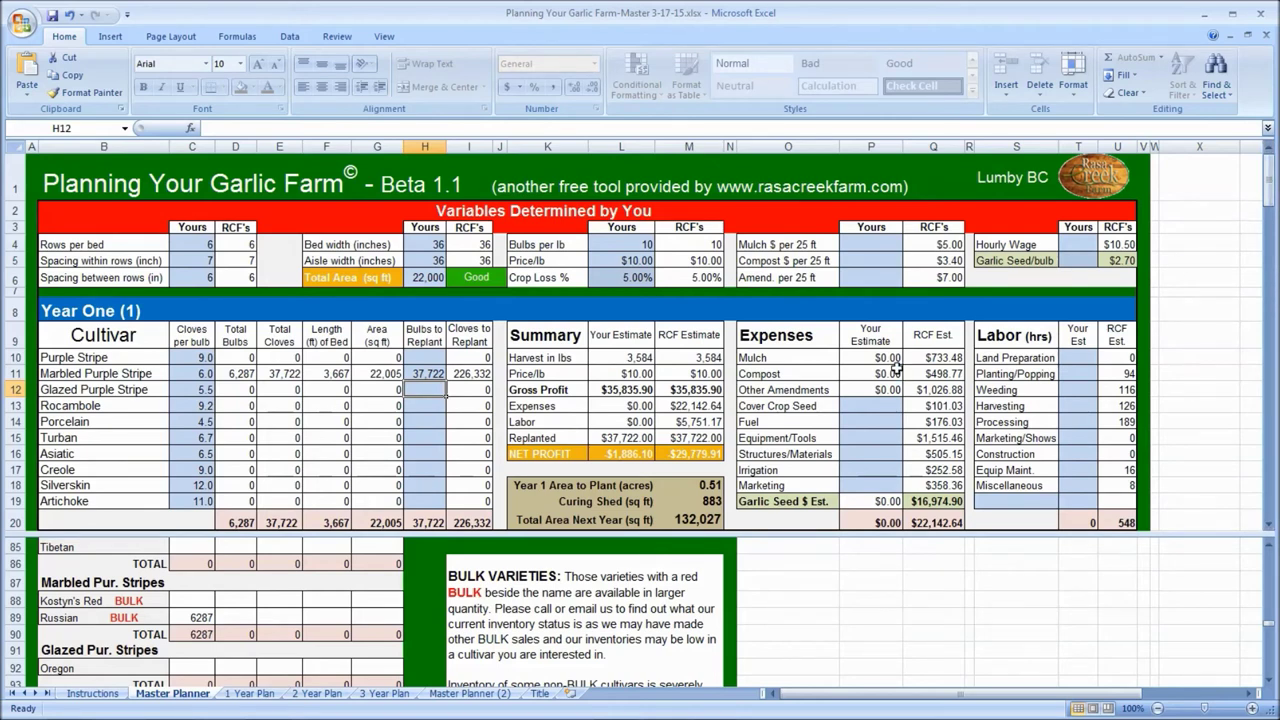
{"action": "left_click", "coordinate": [428, 374]}
Restore Marbled Purple Stripe's bulbs to replant to 6,287, returning $29,548.90 net profit
{"action": "type", "text": "6287"}
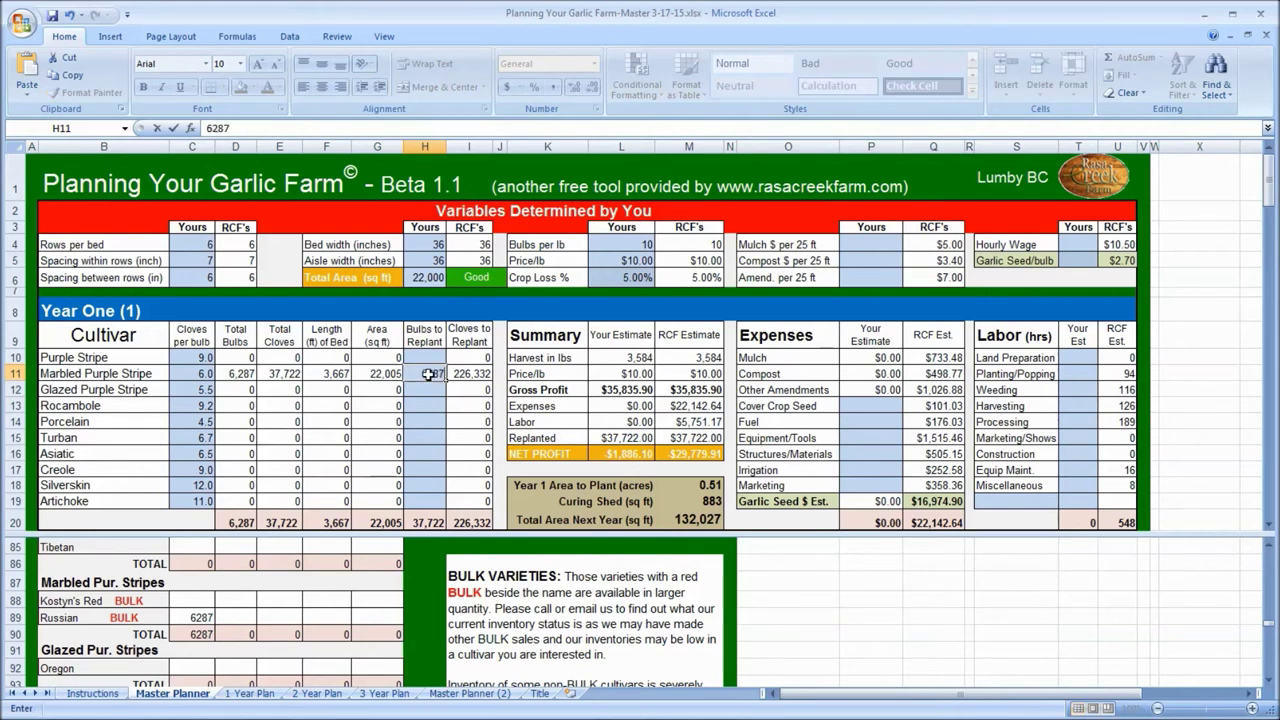
{"action": "key", "text": "Return"}
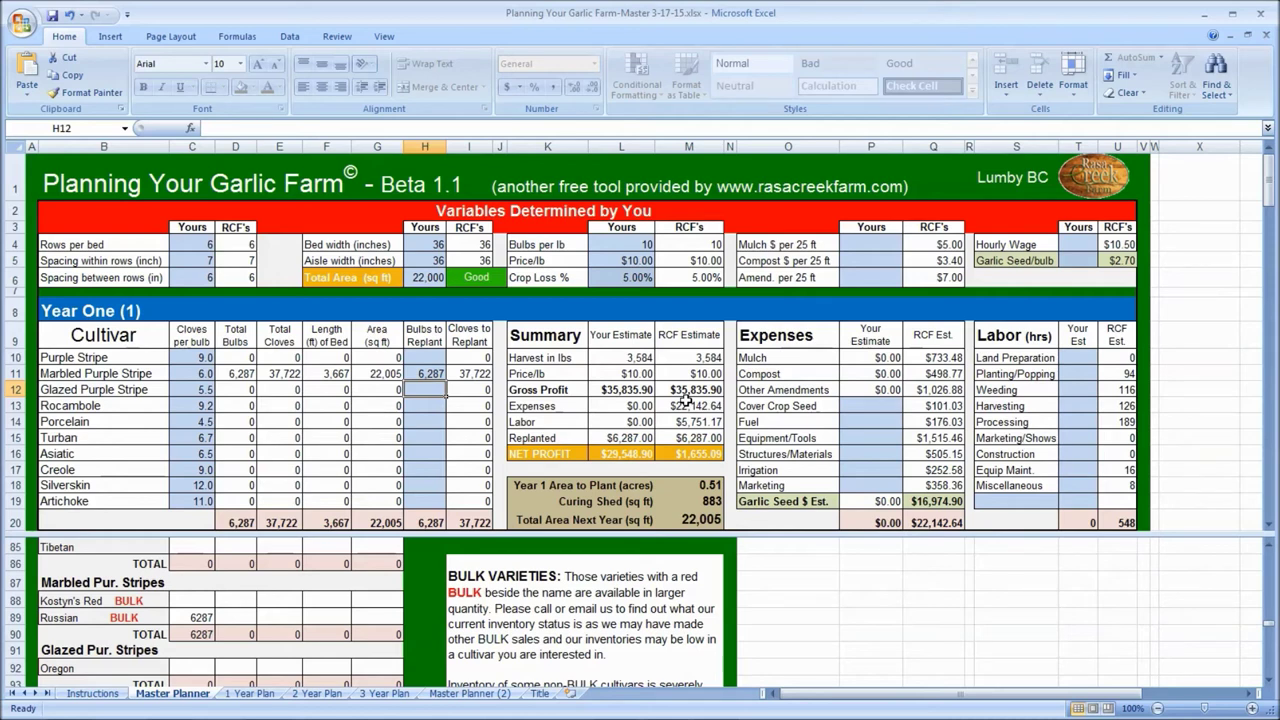
Set your own Crop Loss % (L6) to 60, dropping harvest to 1,509 lbs and net profit to $8,801.88
{"action": "left_click", "coordinate": [623, 278]}
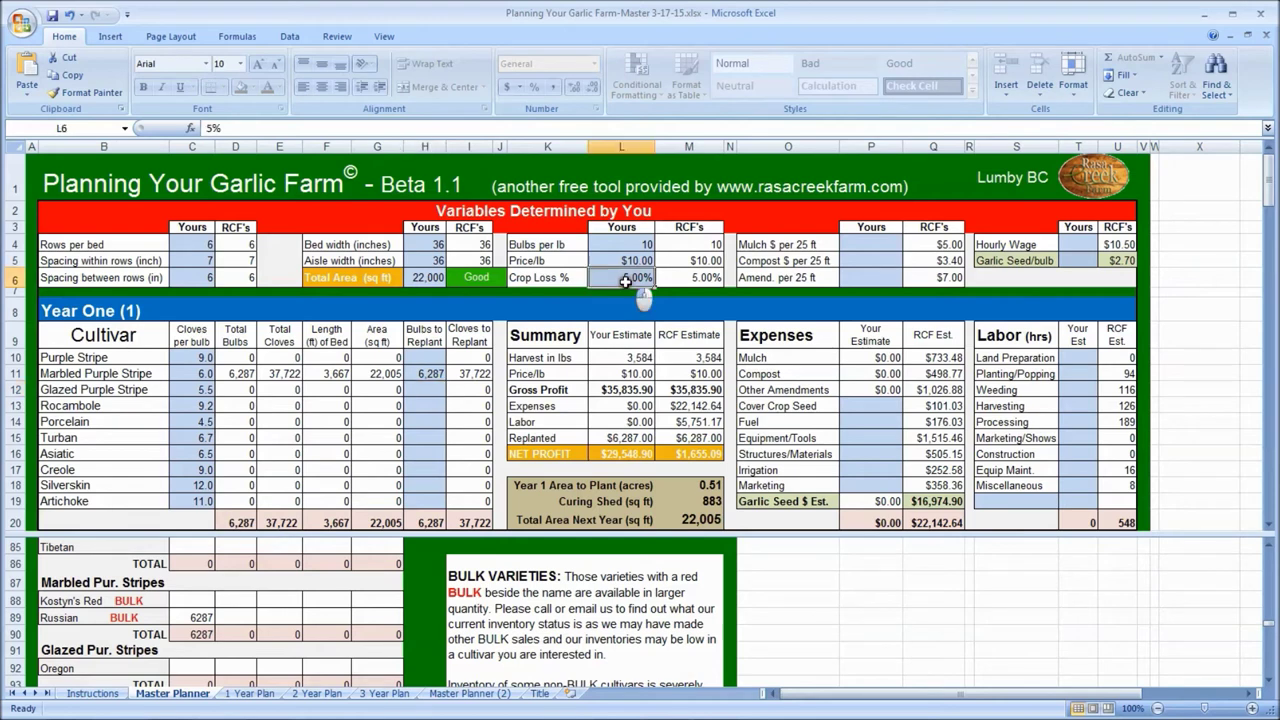
{"action": "type", "text": "60"}
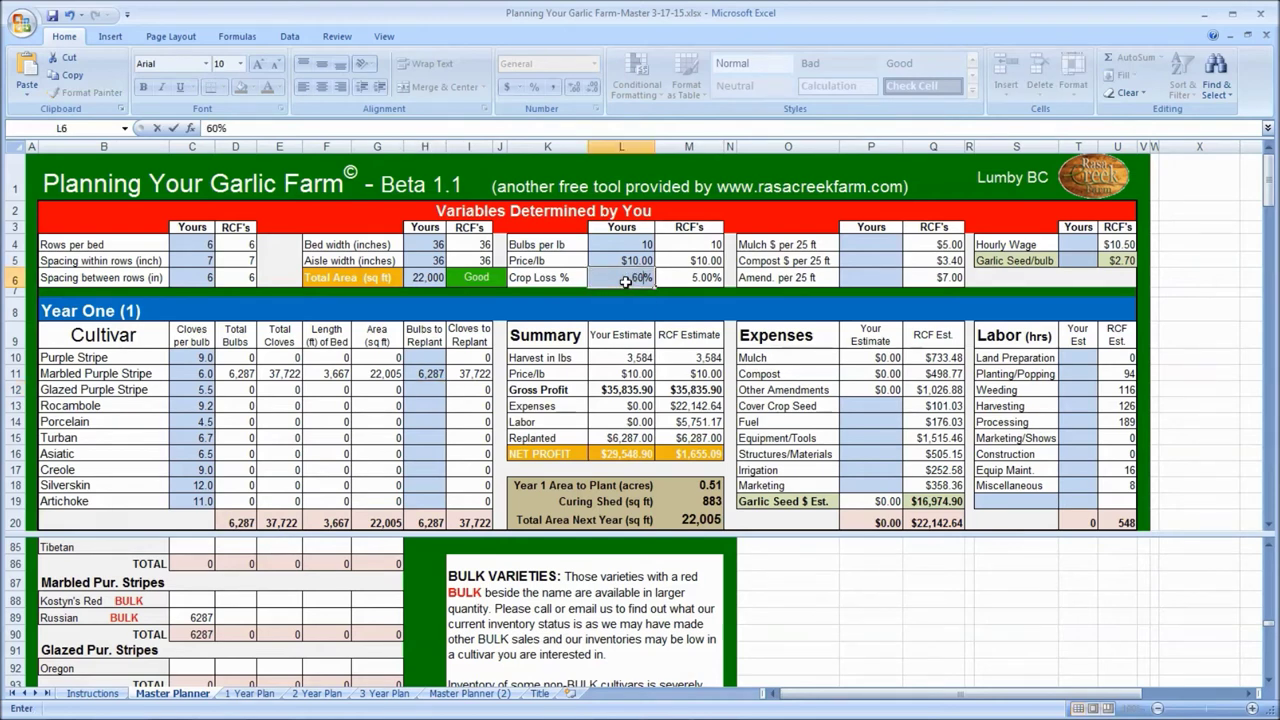
{"action": "key", "text": "Return"}
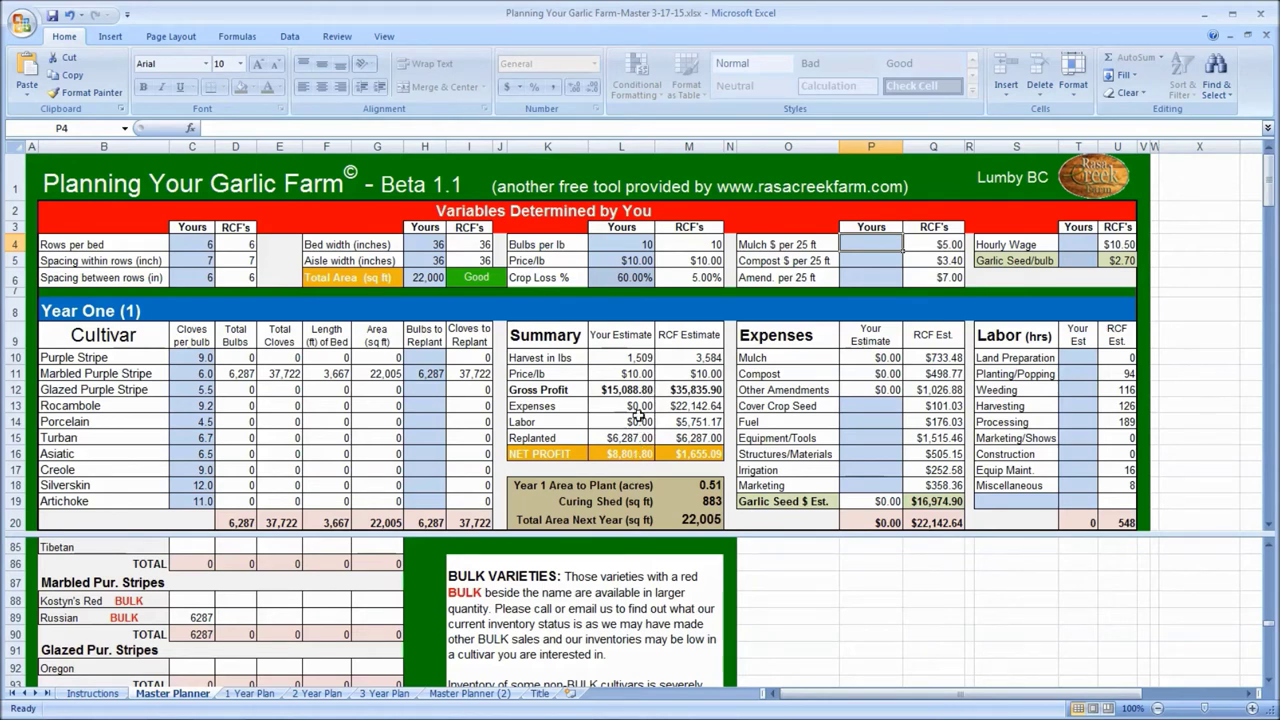
{"action": "left_click", "coordinate": [634, 280]}
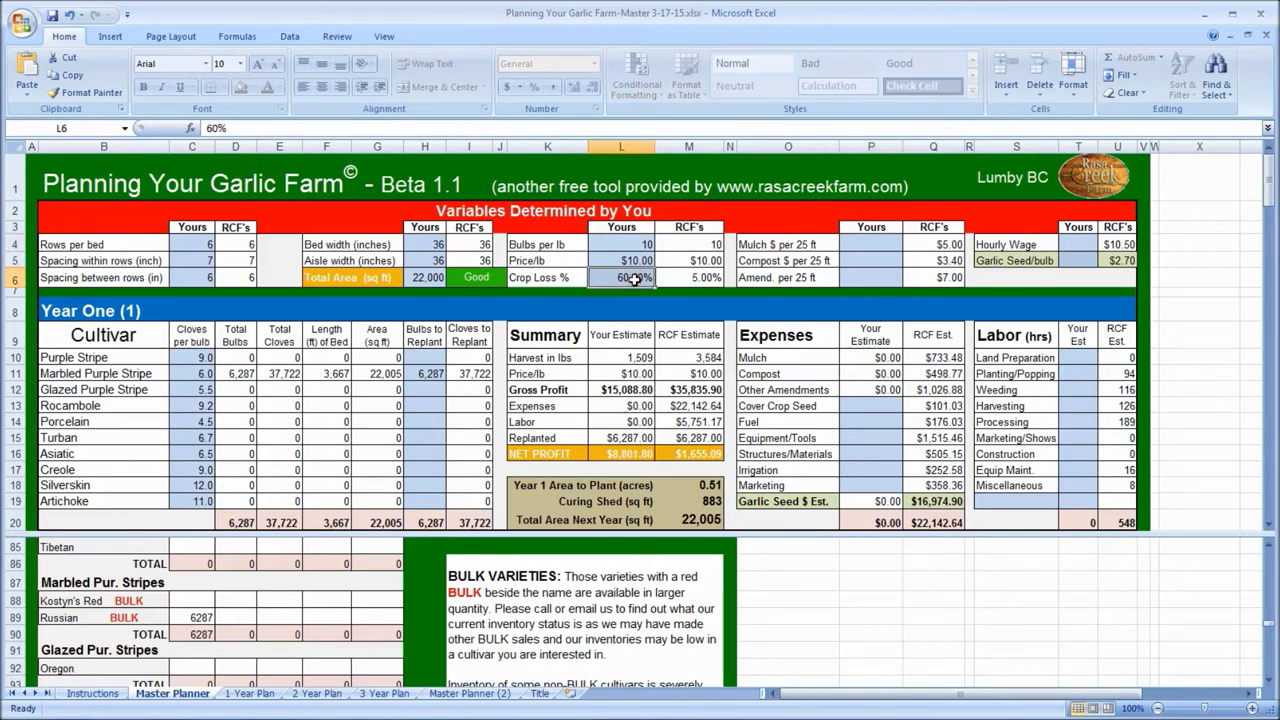
Restore Crop Loss % to 5 and try 8 Bulbs per lb in L4
{"action": "type", "text": "5"}
{"action": "key", "text": "Return"}
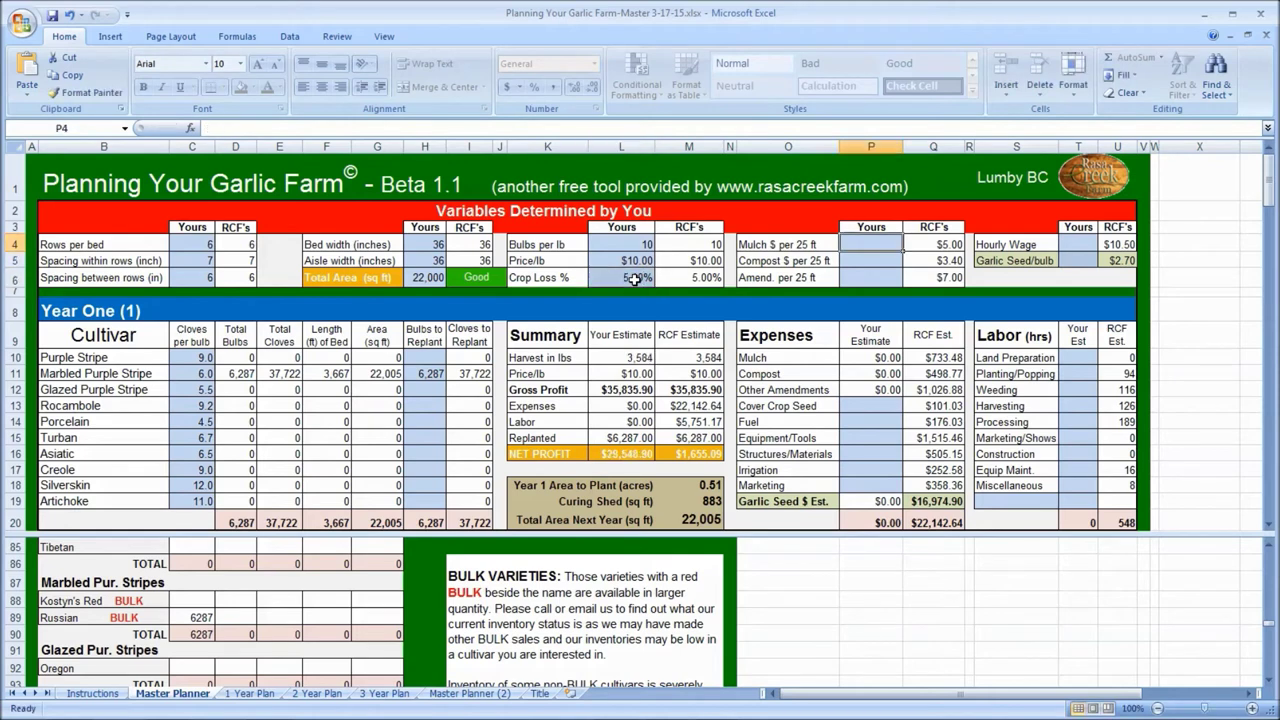
{"action": "left_click", "coordinate": [632, 247]}
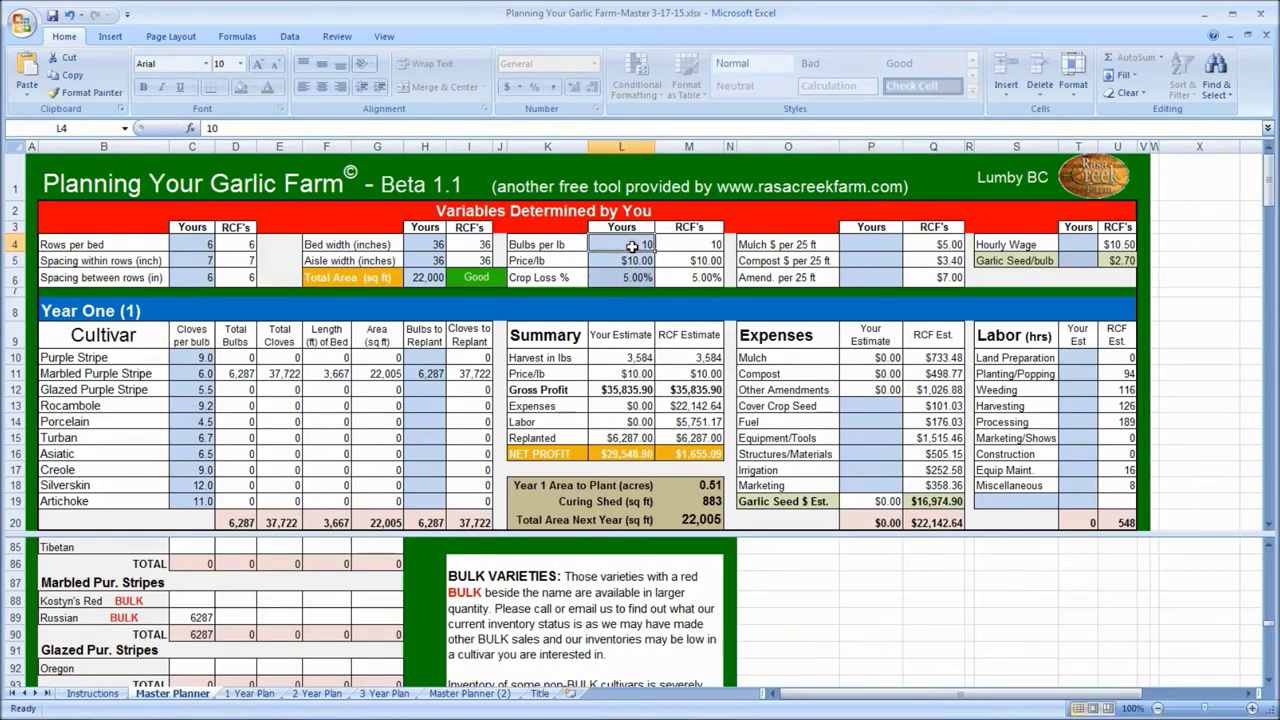
{"action": "type", "text": "8"}
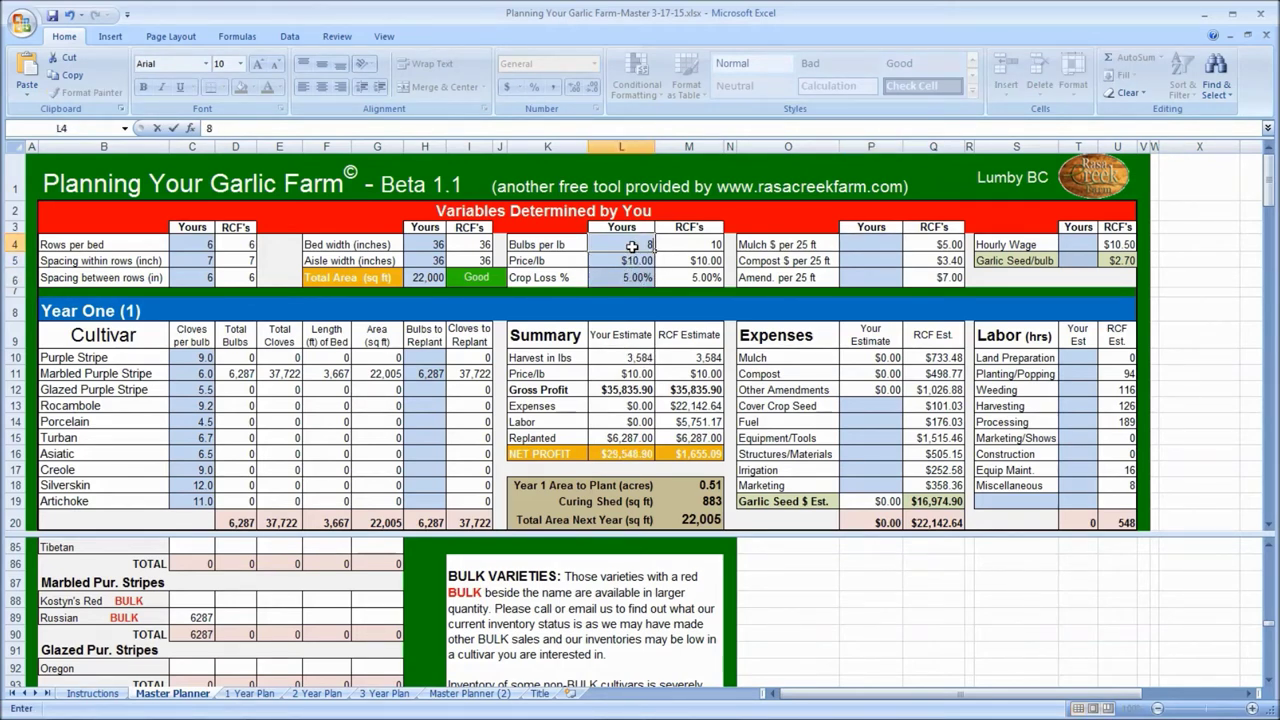
{"action": "key", "text": "Return"}
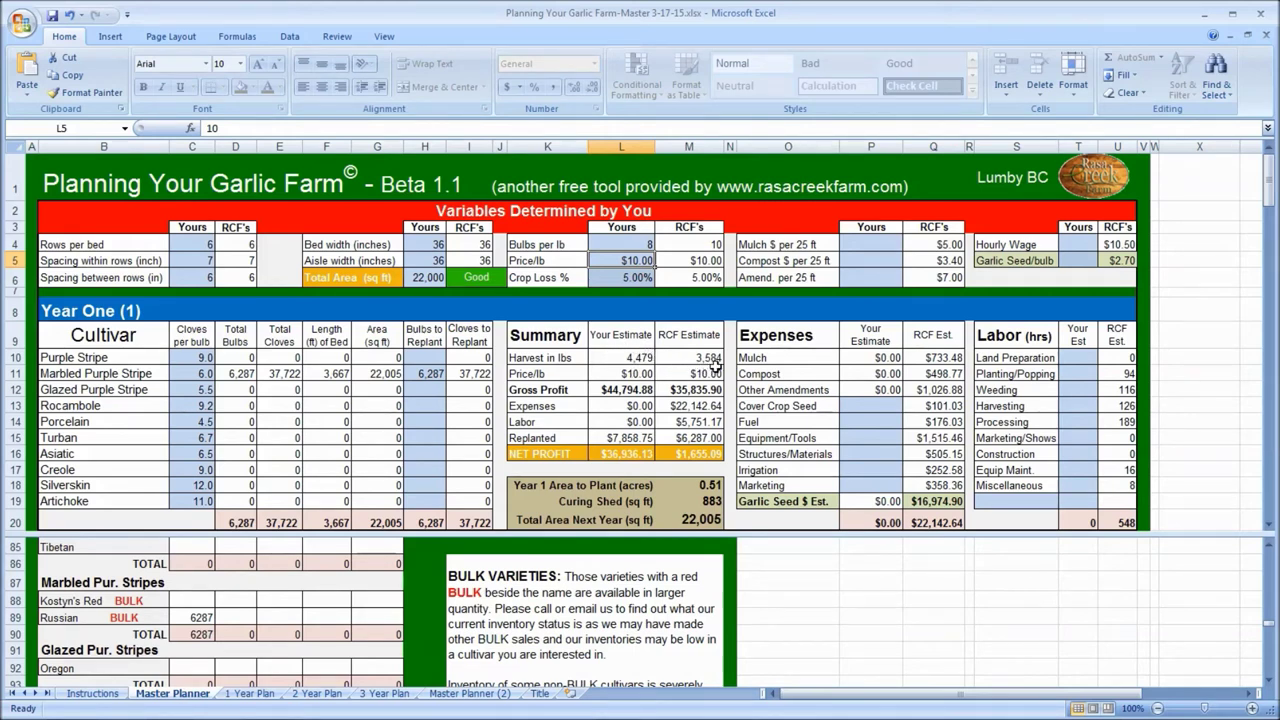
Set Bulbs per lb back to 10, restoring the 3,584 lb harvest and $29,548.90 profit
{"action": "scroll", "coordinate": [715, 366], "scroll_direction": "down", "scroll_amount": 1}
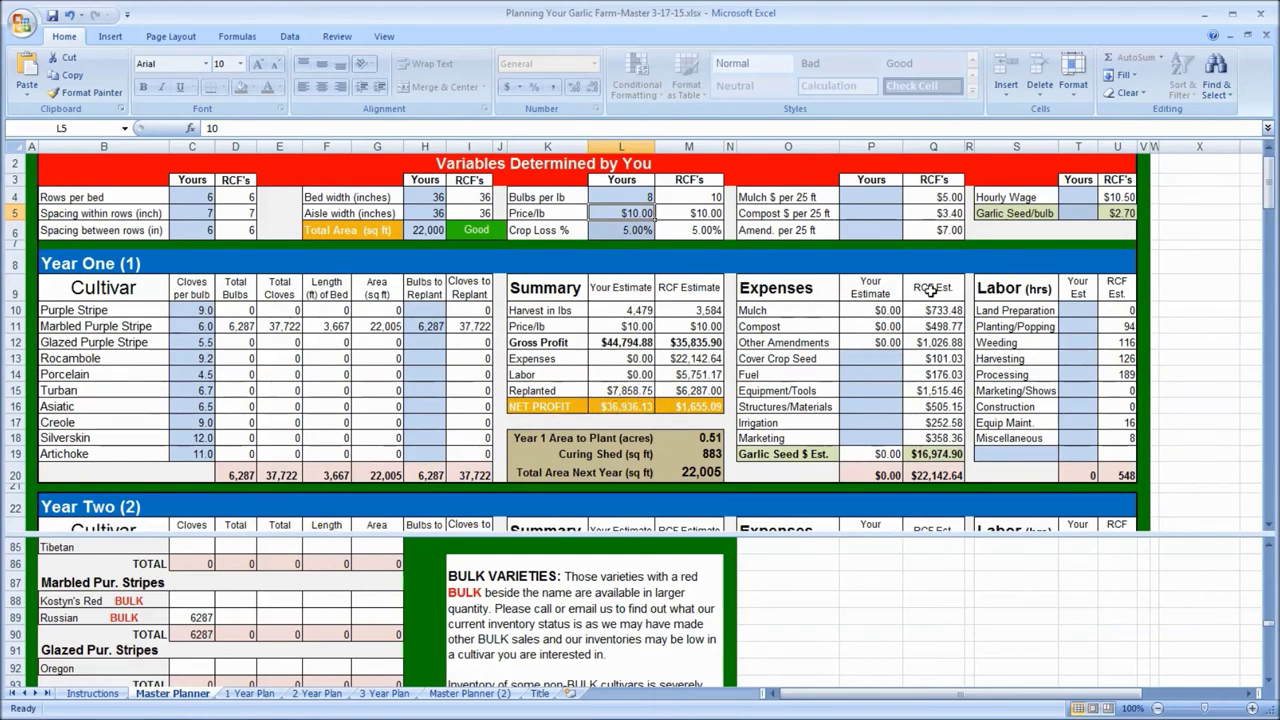
{"action": "left_click", "coordinate": [635, 197]}
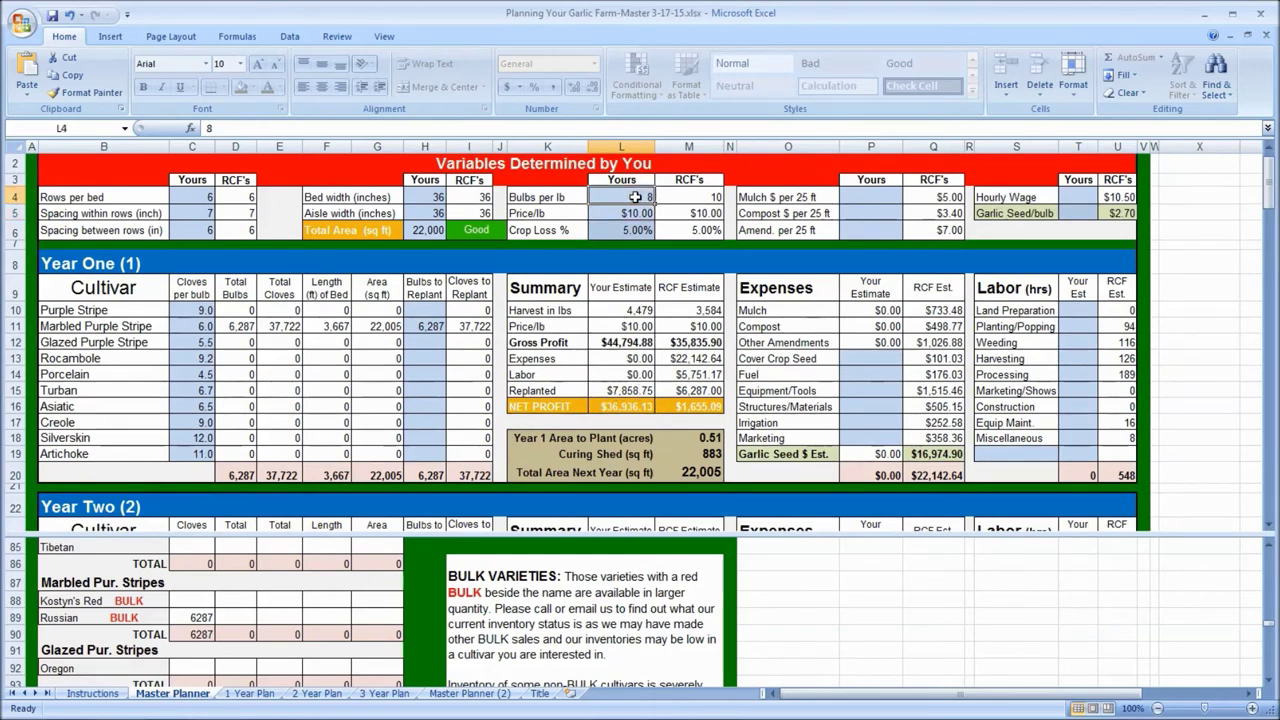
{"action": "type", "text": "10"}
{"action": "key", "text": "Return"}
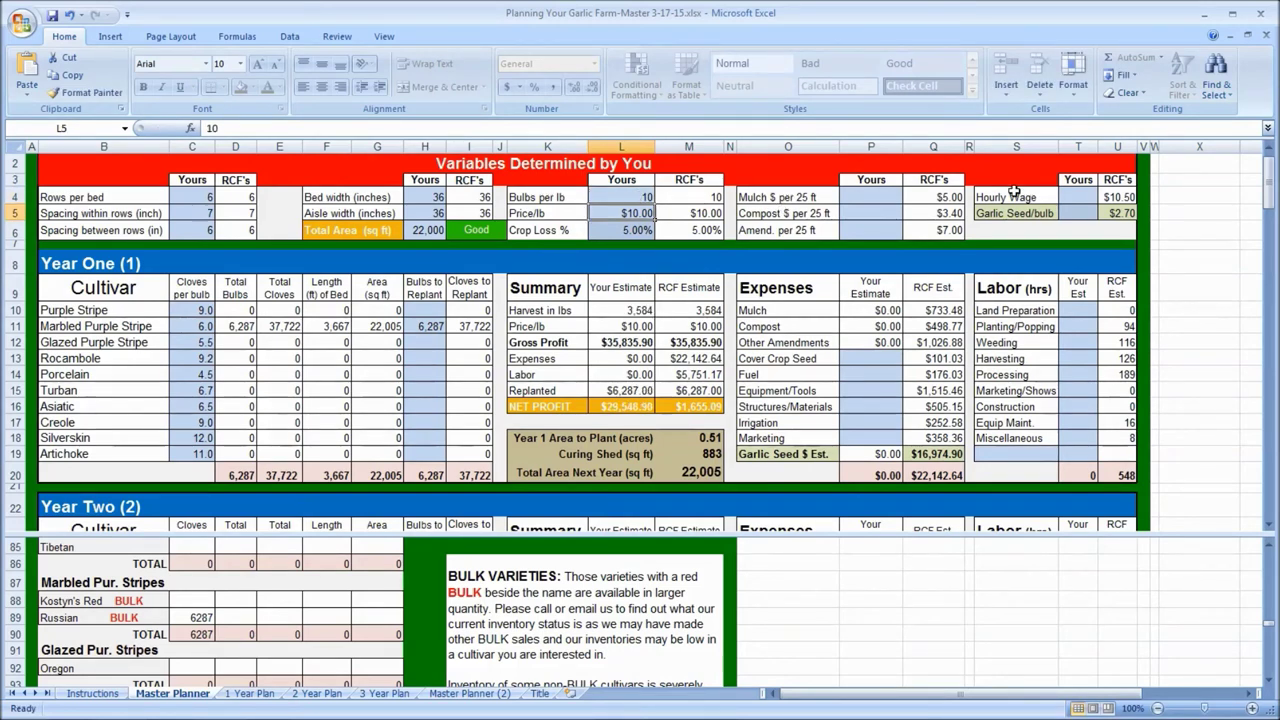
Return to the top of Master Planner and switch to the 1 Year Plan sheet
{"action": "left_click_drag", "start_coordinate": [1270, 200], "coordinate": [1271, 192]}
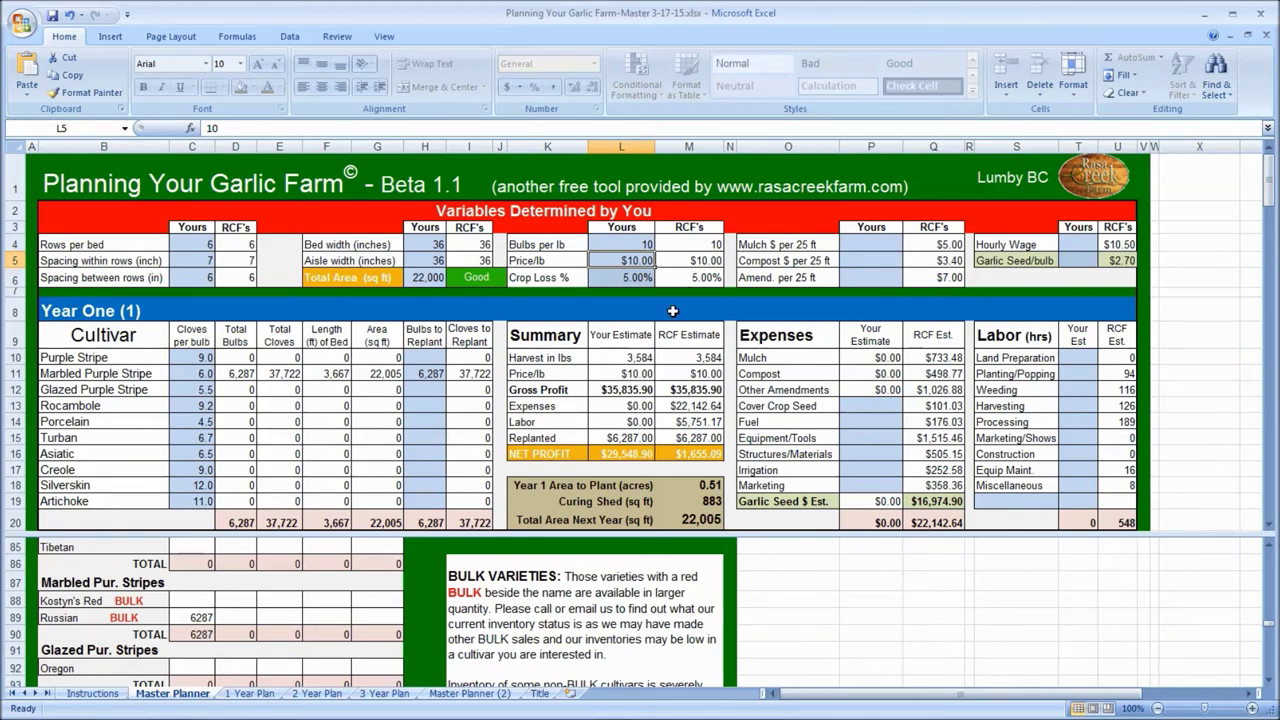
{"action": "left_click", "coordinate": [251, 693]}
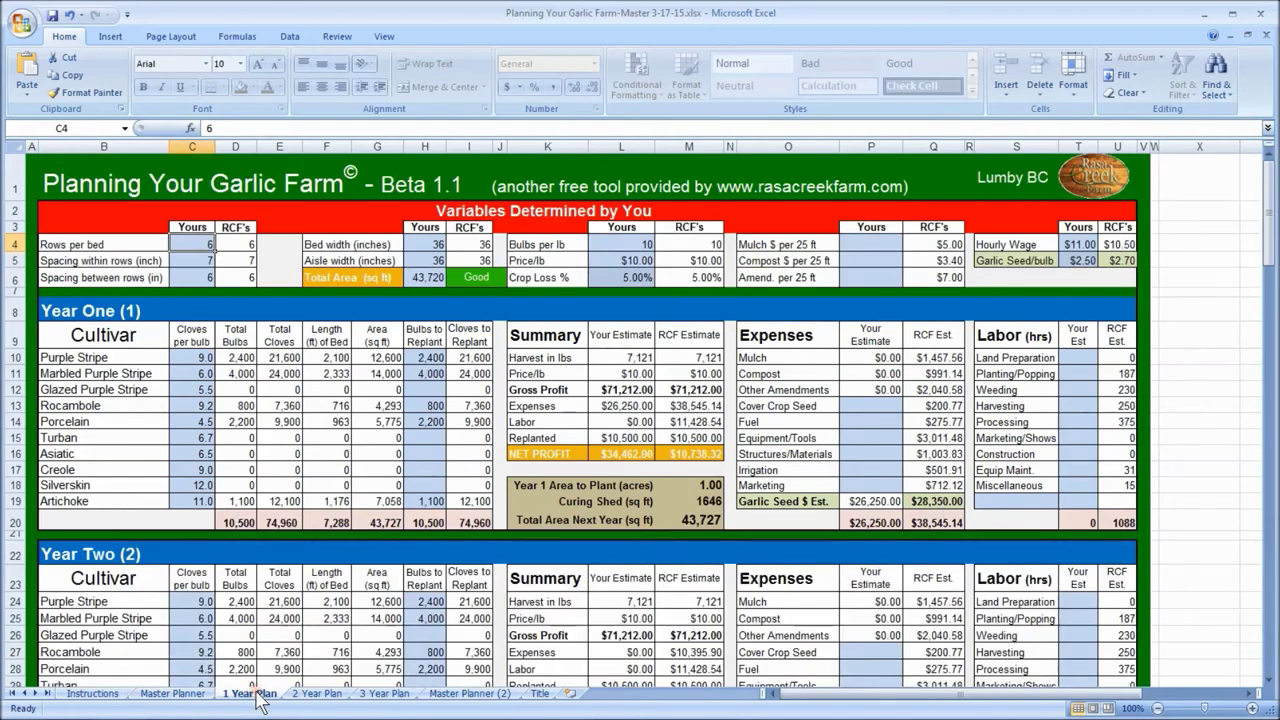
View the 2 Year Plan sheet, then the 3 Year Plan sheet, scrolling down its contents
{"action": "left_click", "coordinate": [332, 697]}
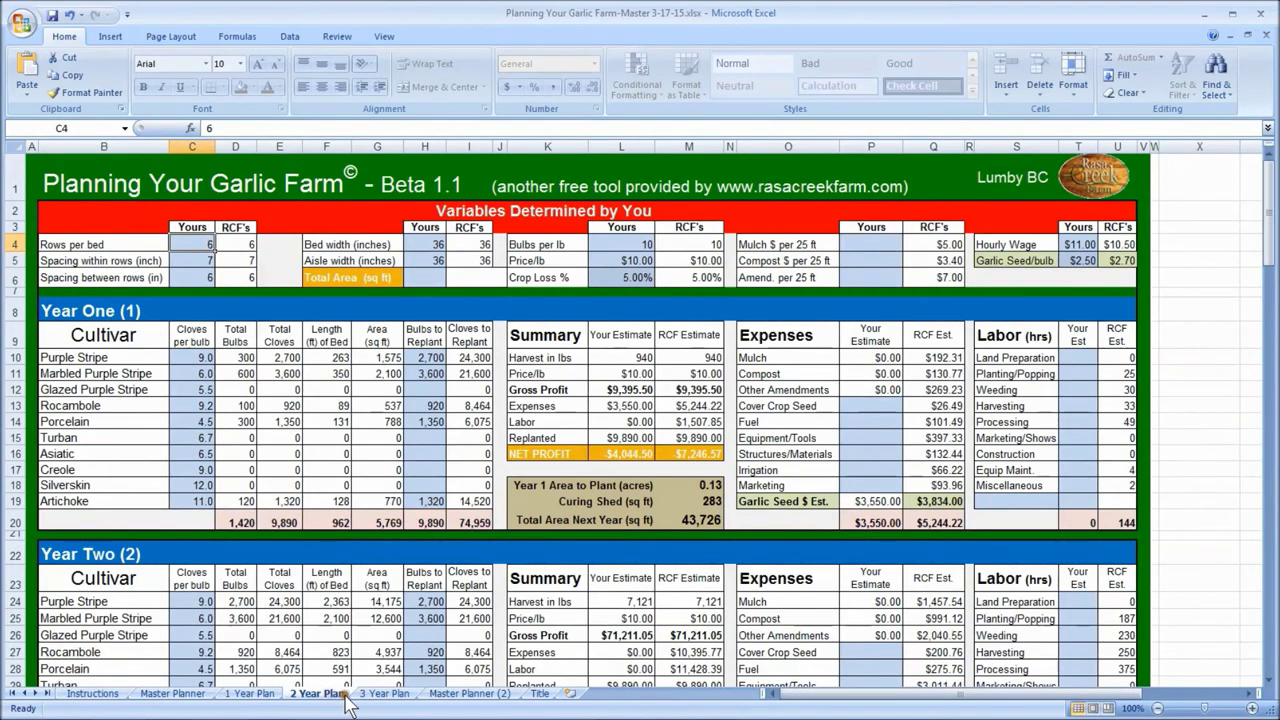
{"action": "left_click", "coordinate": [385, 694]}
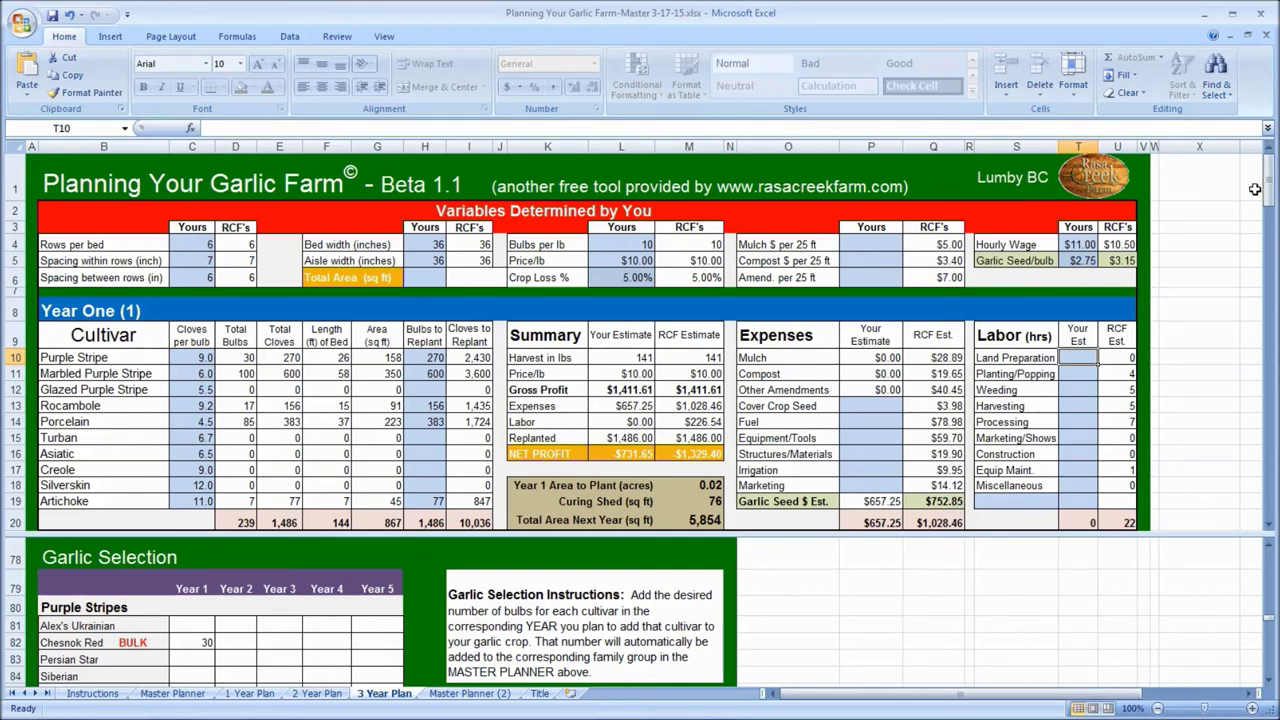
{"action": "left_click_drag", "start_coordinate": [1270, 180], "coordinate": [1273, 254]}
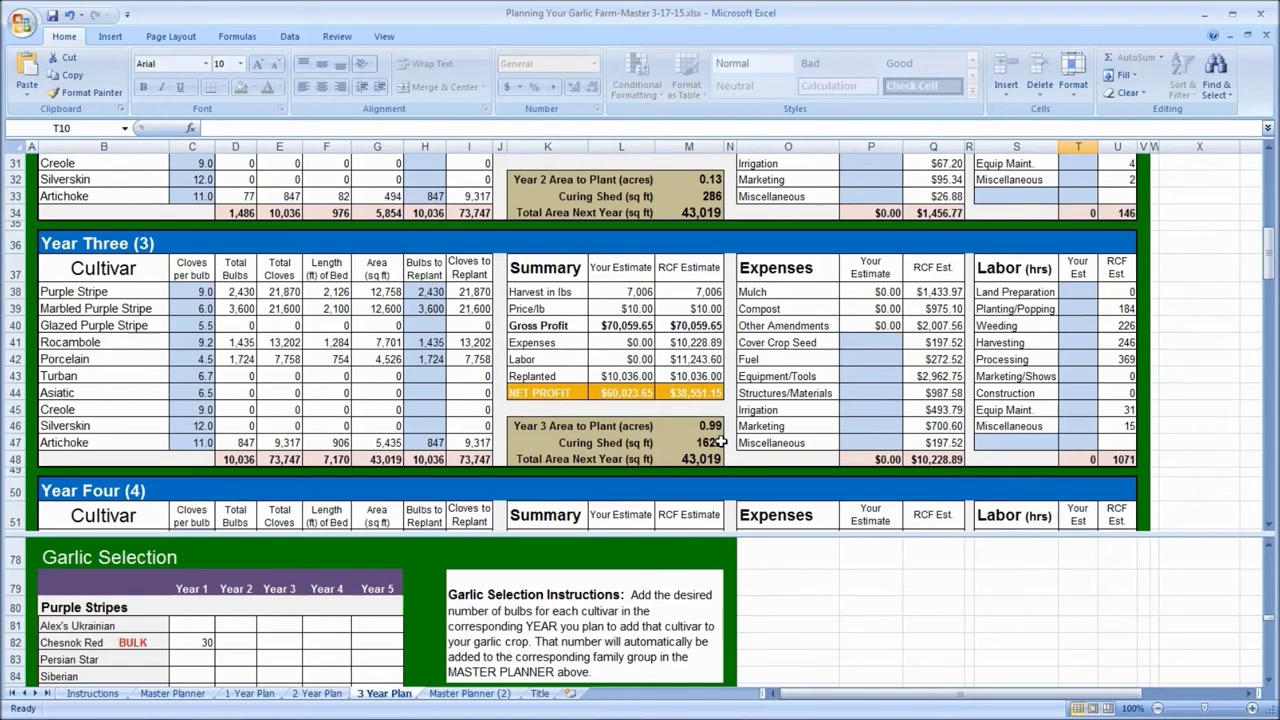
{"action": "left_click_drag", "start_coordinate": [1266, 256], "coordinate": [1267, 198]}
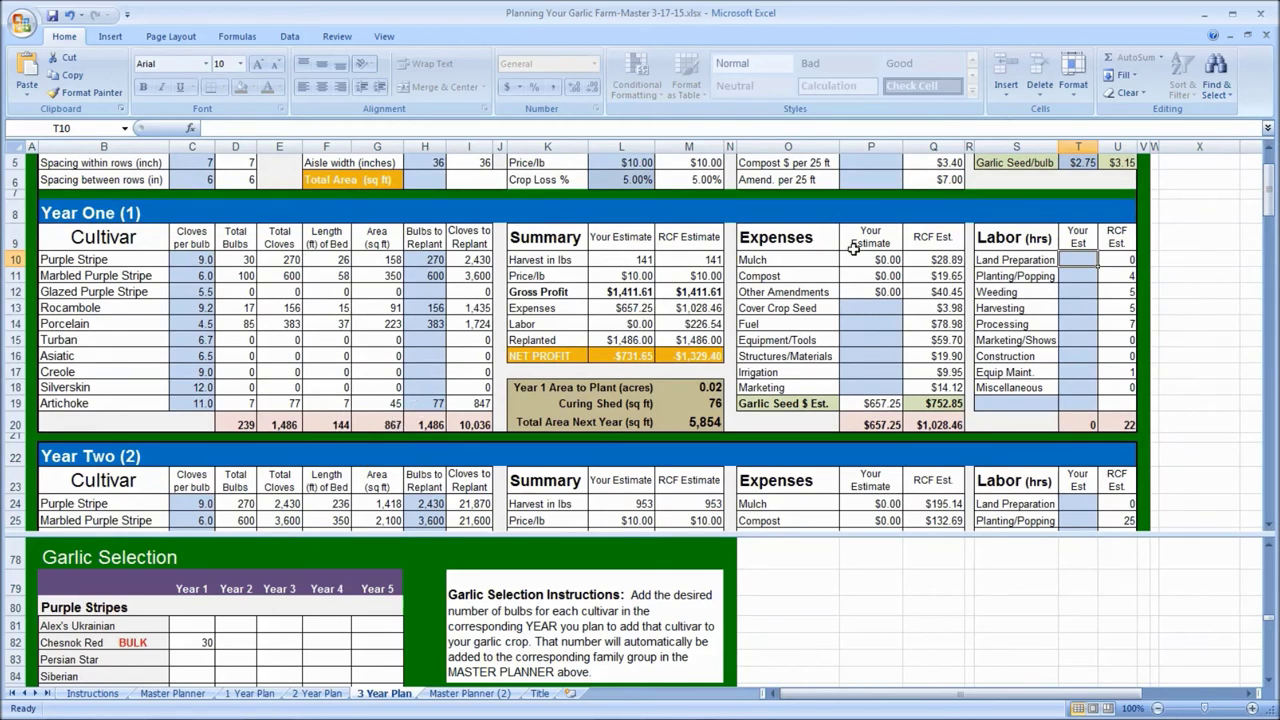
{"action": "left_click_drag", "start_coordinate": [1269, 197], "coordinate": [1269, 183]}
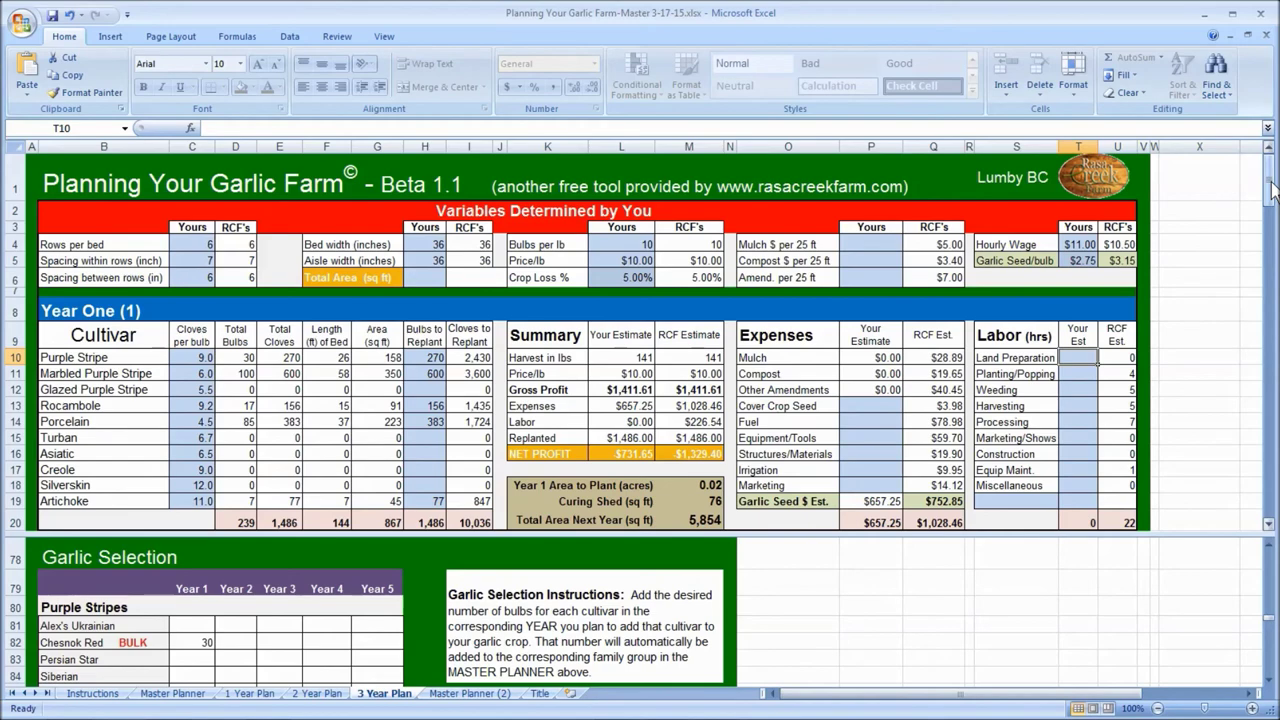
{"action": "left_click_drag", "start_coordinate": [1273, 190], "coordinate": [1273, 241]}
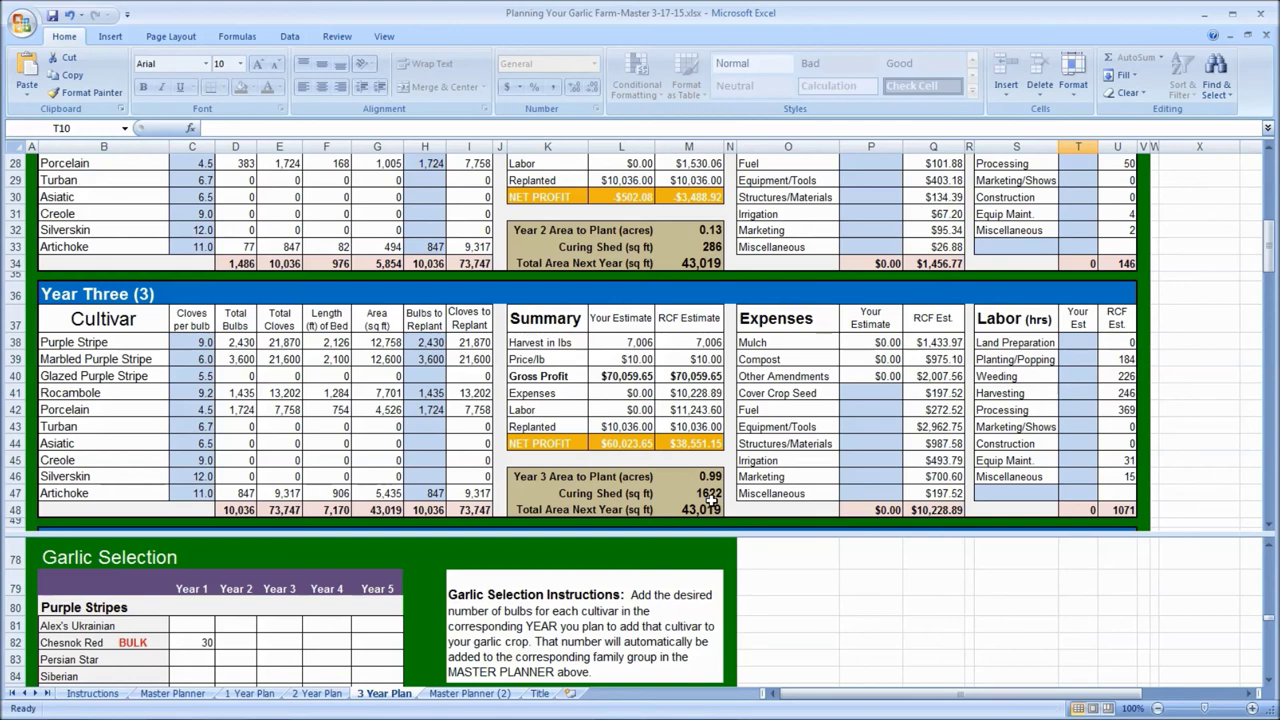
Switch back to the Master Planner sheet
{"action": "left_click", "coordinate": [180, 694]}
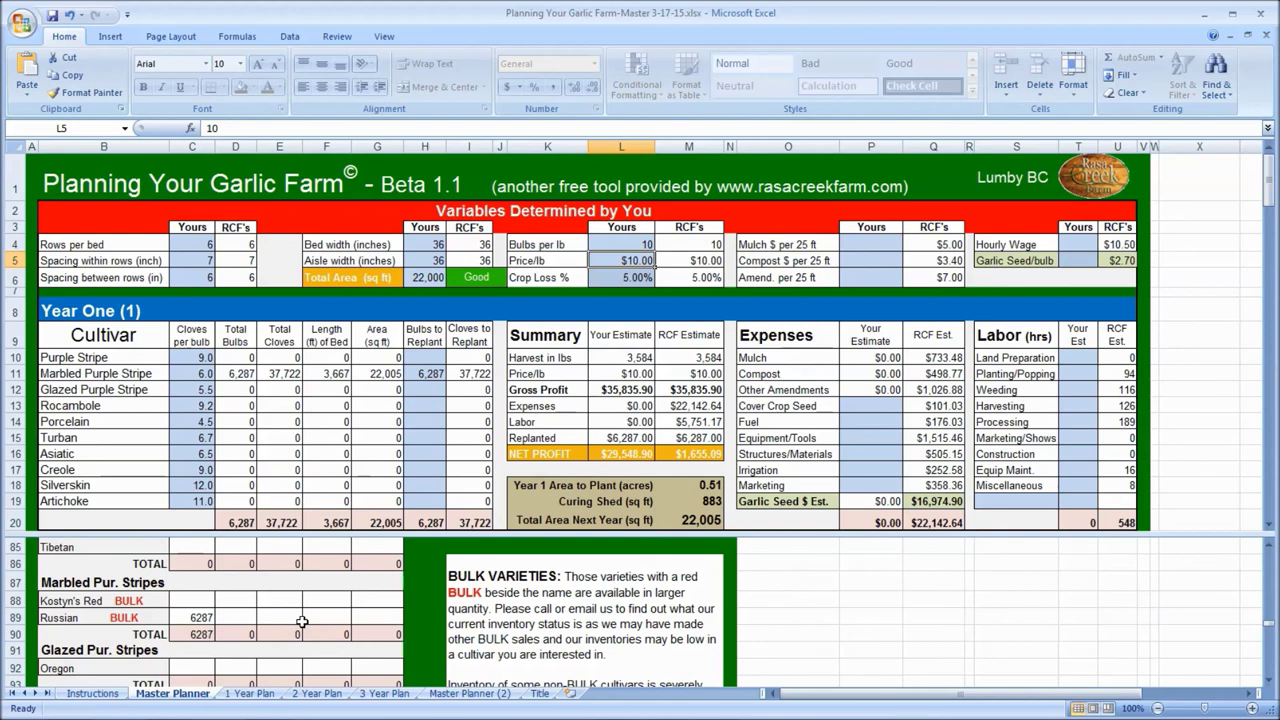
Switch from Excel to the Rasa Creek Farm garlic farm web page via the taskbar
{"action": "mouse_move", "coordinate": [270, 717]}
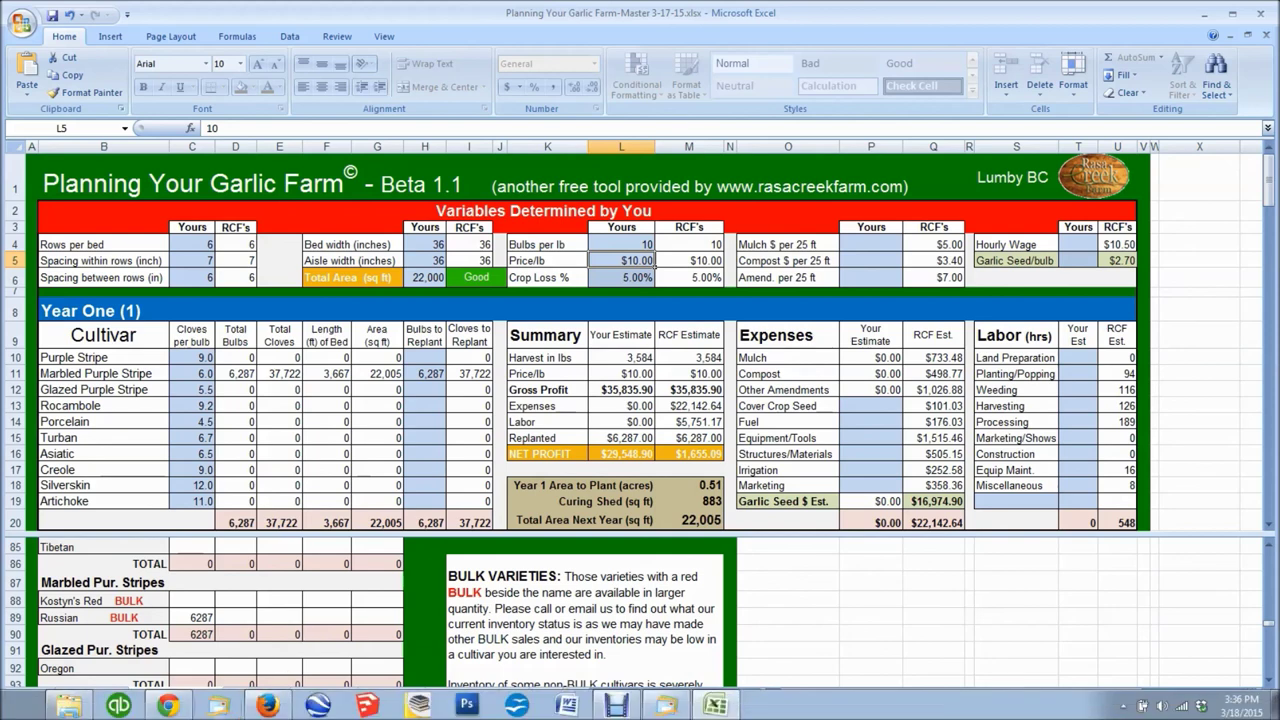
{"action": "left_click", "coordinate": [168, 705]}
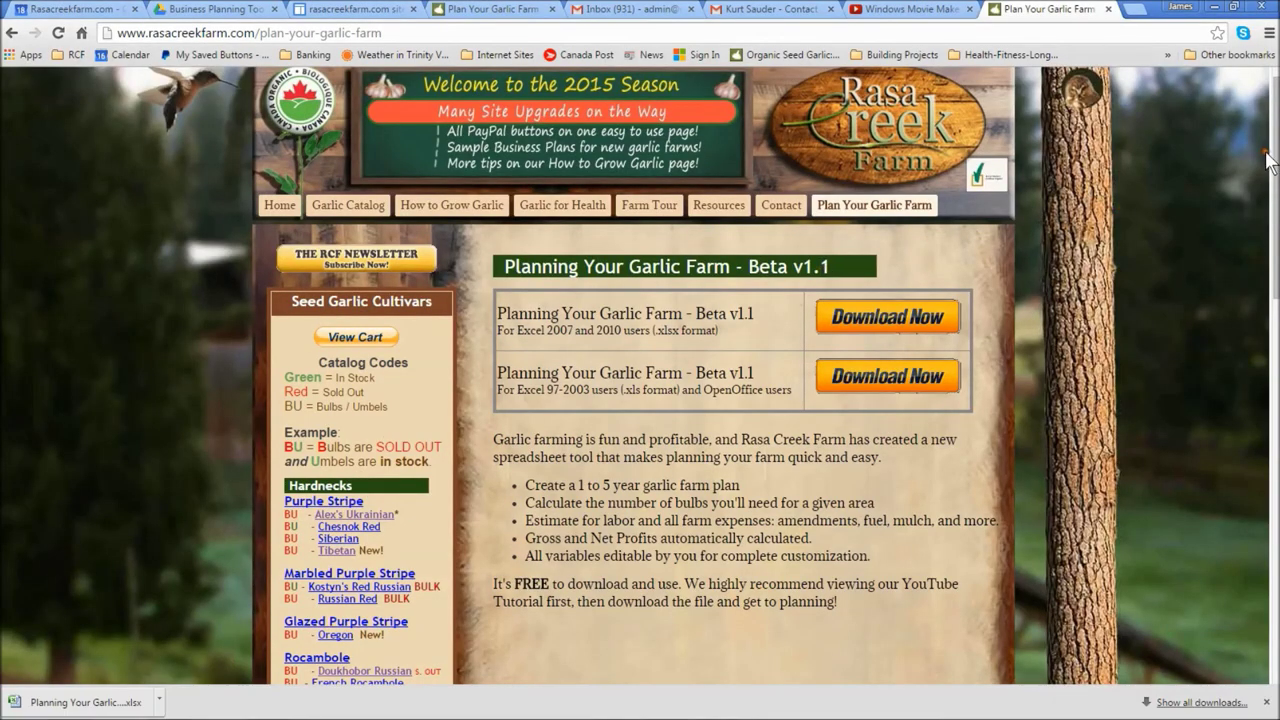
Scroll the Plan Your Garlic Farm page down and back up to review the Beta v1.1 downloads
{"action": "left_click_drag", "start_coordinate": [1277, 152], "coordinate": [1277, 212]}
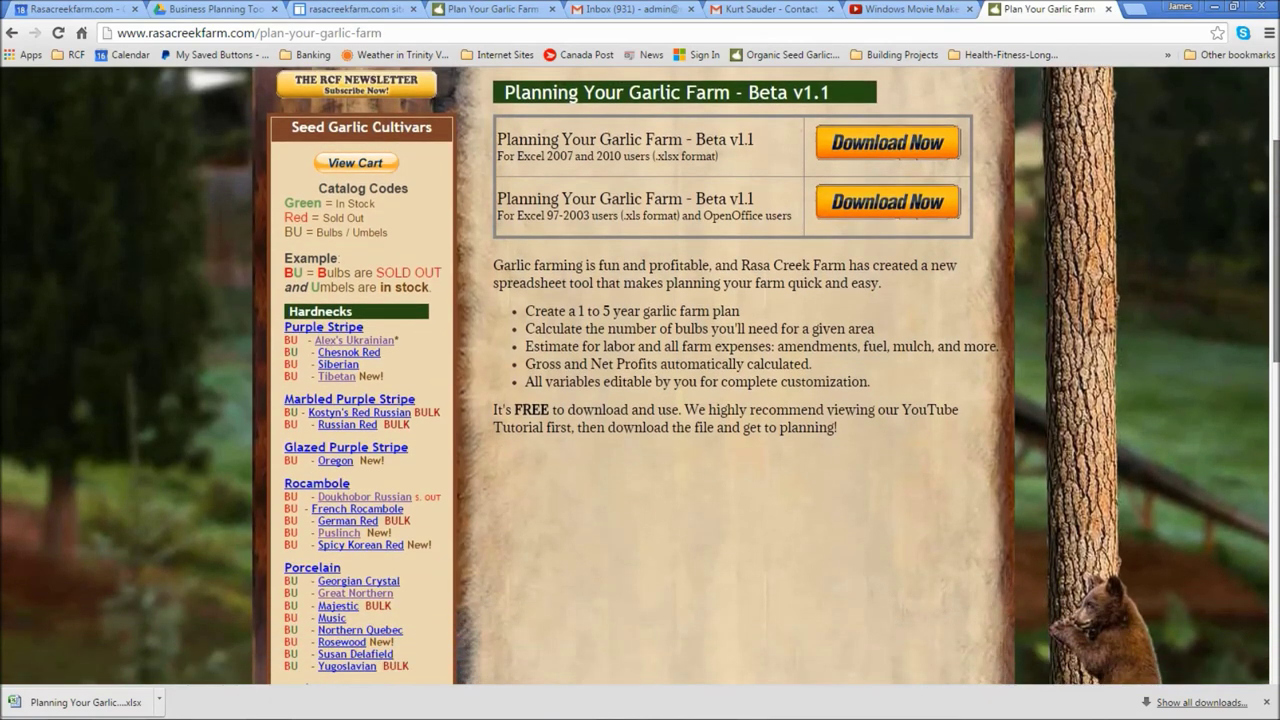
{"action": "left_click_drag", "start_coordinate": [1277, 214], "coordinate": [1275, 130]}
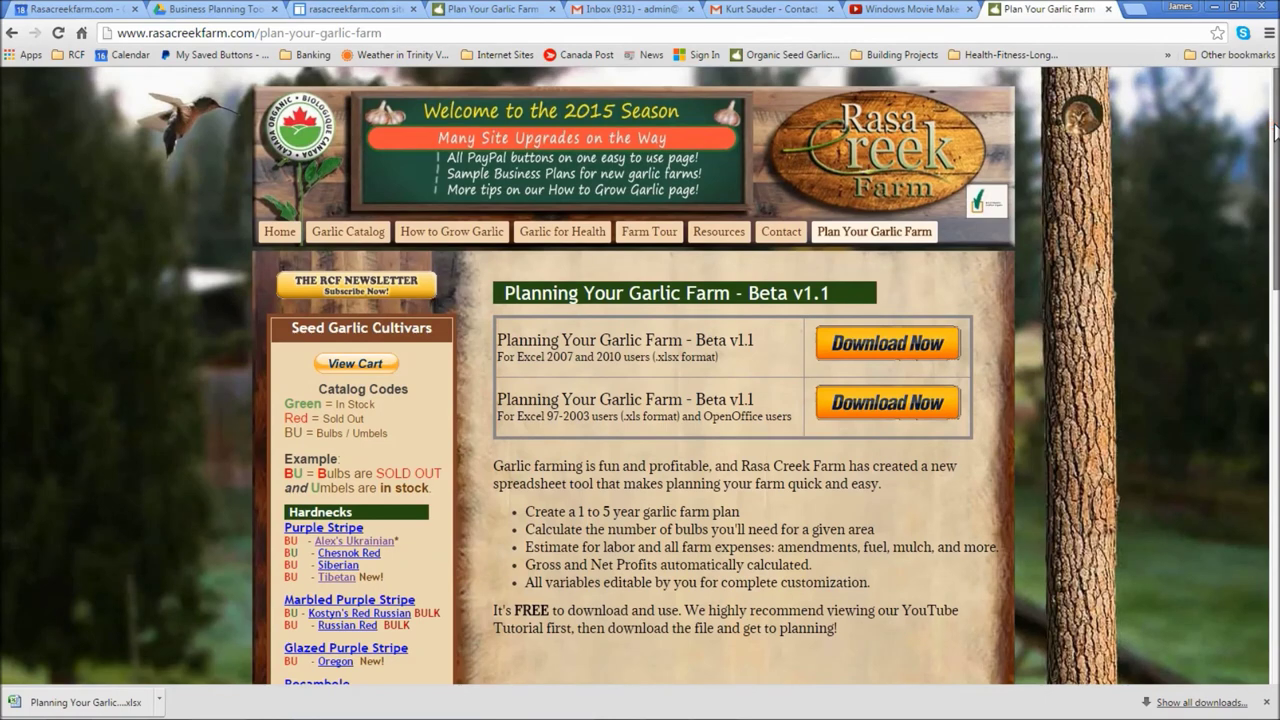